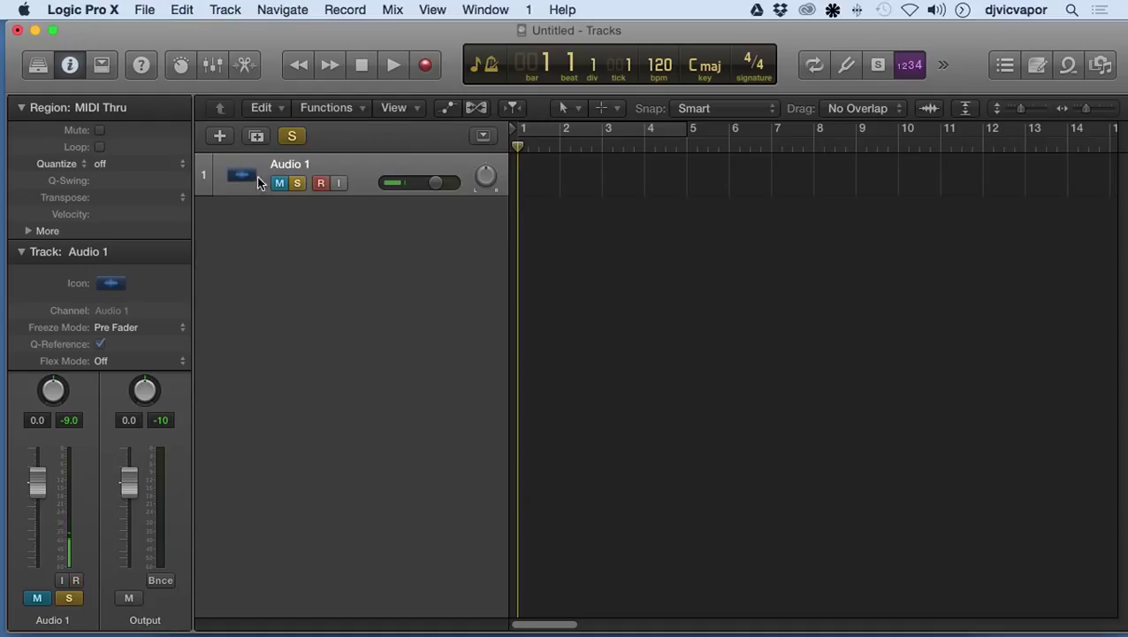
Toggle Audio 1's mute, solo and input monitoring buttons, ending with all three off.
{"action": "left_click", "coordinate": [277, 184]}
{"action": "left_click", "coordinate": [298, 183]}
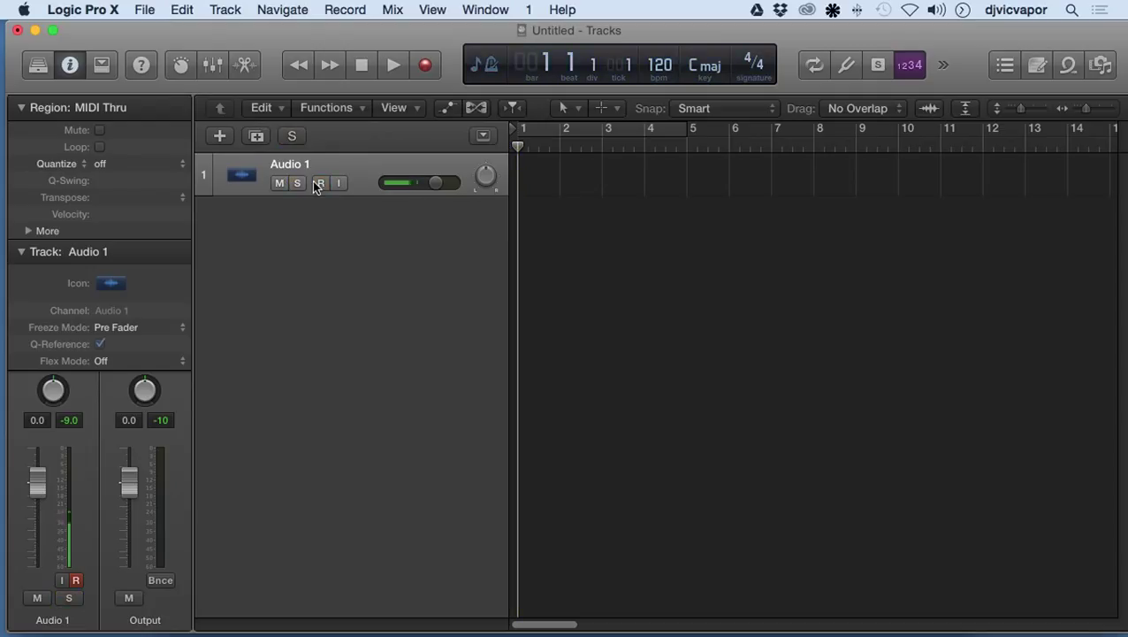
{"action": "left_click", "coordinate": [340, 184]}
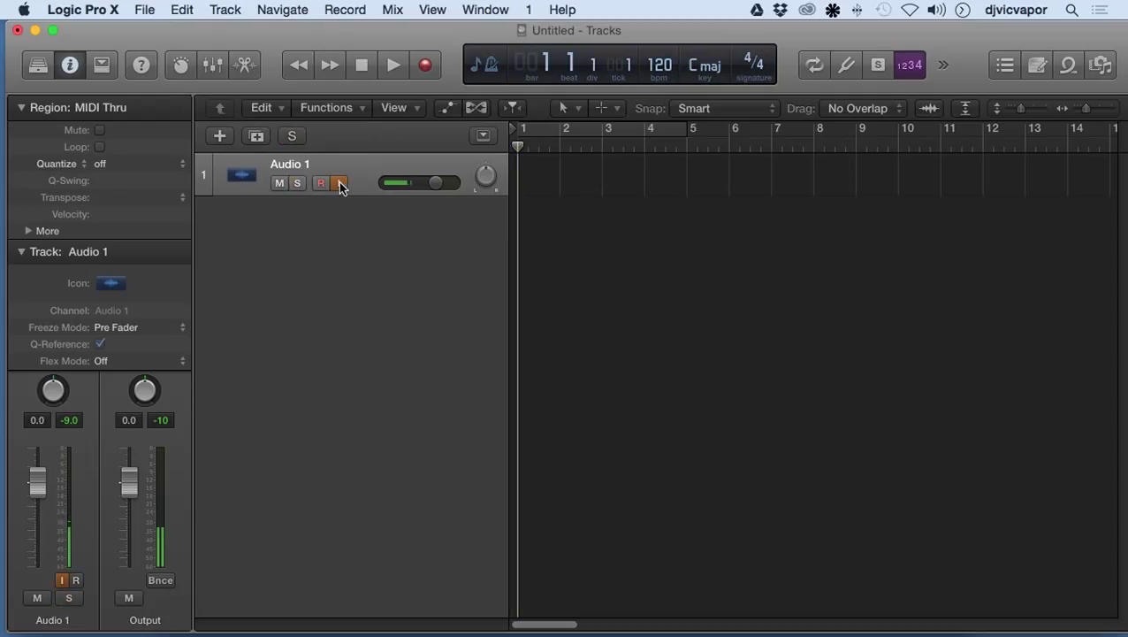
{"action": "left_click", "coordinate": [283, 183]}
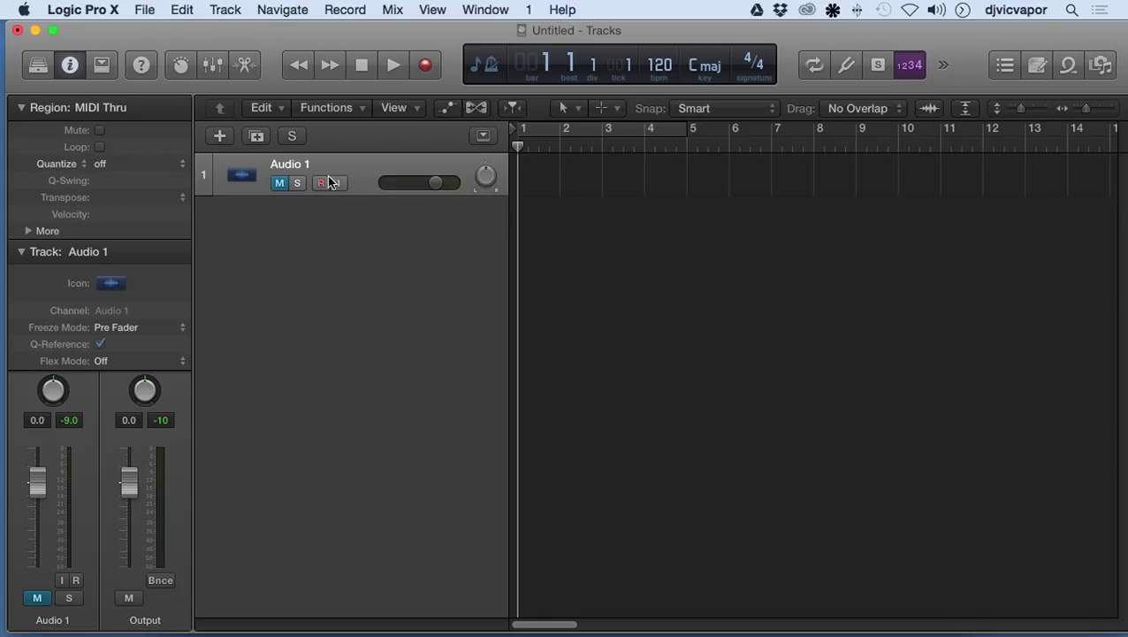
{"action": "left_click", "coordinate": [299, 183]}
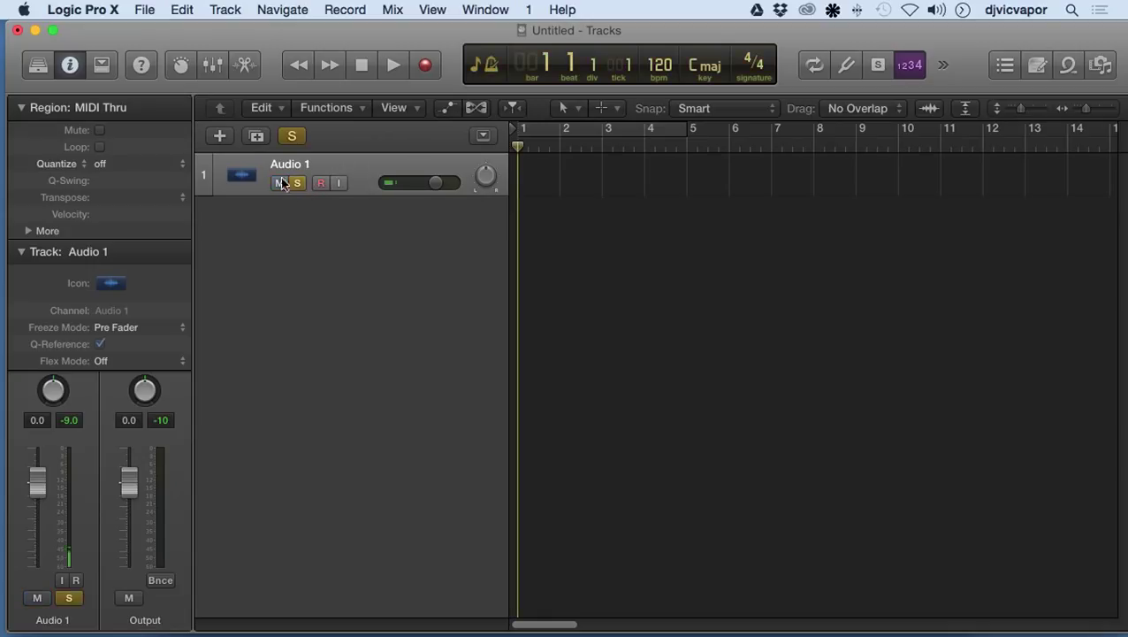
{"action": "left_click", "coordinate": [280, 183]}
{"action": "left_click", "coordinate": [337, 184]}
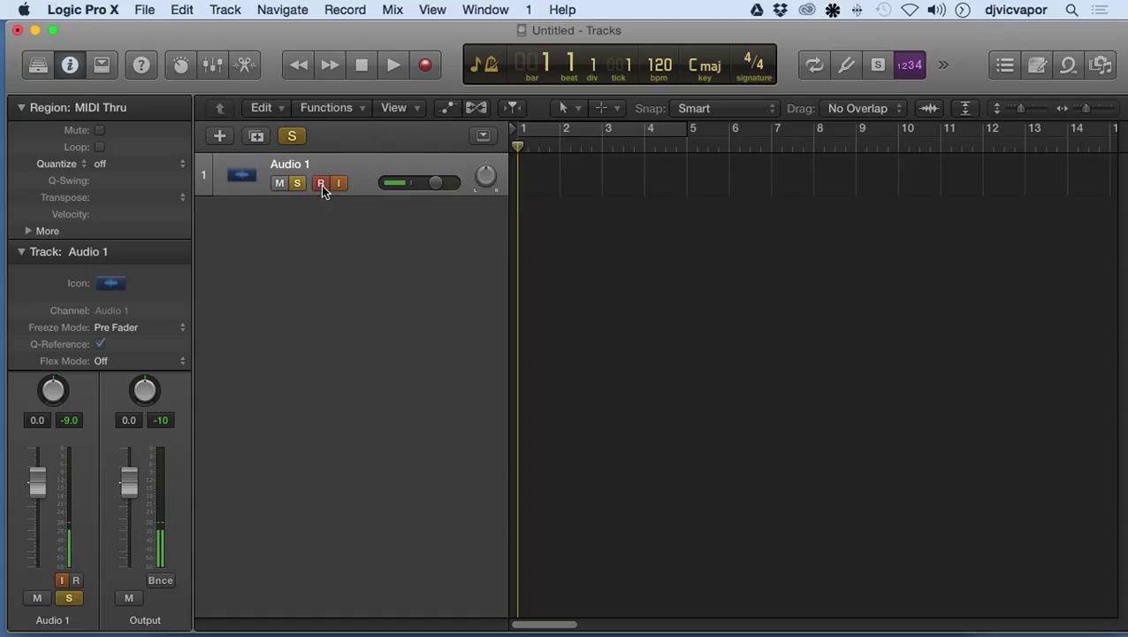
{"action": "left_click", "coordinate": [334, 184]}
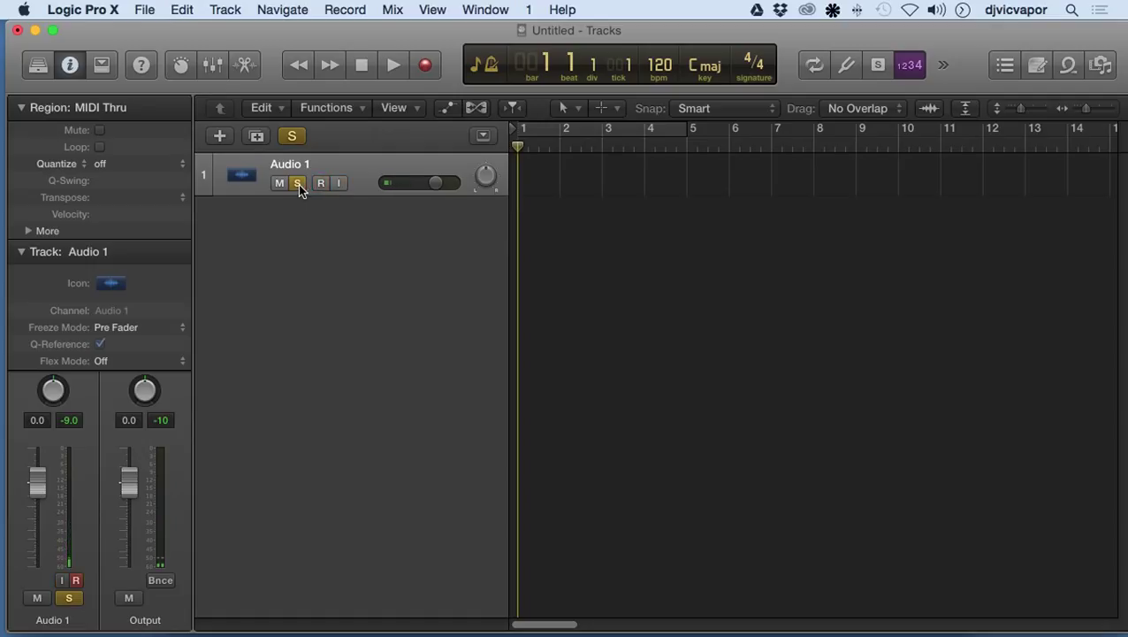
{"action": "left_click", "coordinate": [298, 184]}
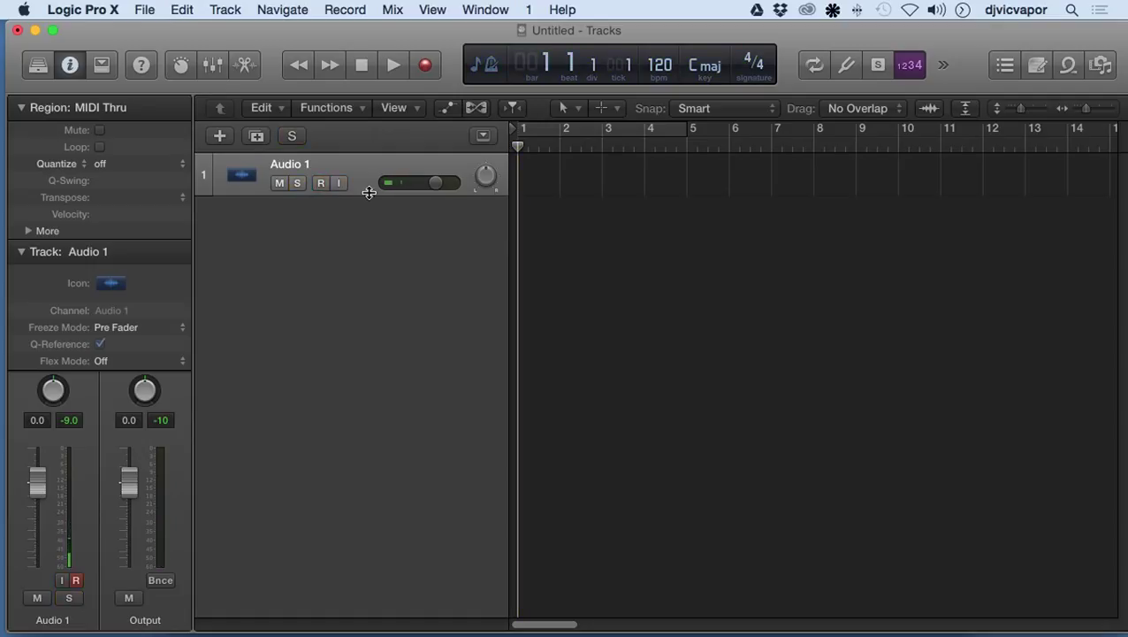
Pan Audio 1 to -10 and narrow the track header column to show 16 bars.
{"action": "mouse_move", "coordinate": [485, 176]}
{"action": "left_mouse_down"}
{"action": "mouse_move", "coordinate": [485, 185]}
{"action": "mouse_move", "coordinate": [485, 139]}
{"action": "mouse_move", "coordinate": [485, 186]}
{"action": "mouse_move", "coordinate": [485, 164]}
{"action": "mouse_move", "coordinate": [485, 176]}
{"action": "left_mouse_up"}
{"action": "left_click_drag", "start_coordinate": [507, 238], "coordinate": [449, 236]}
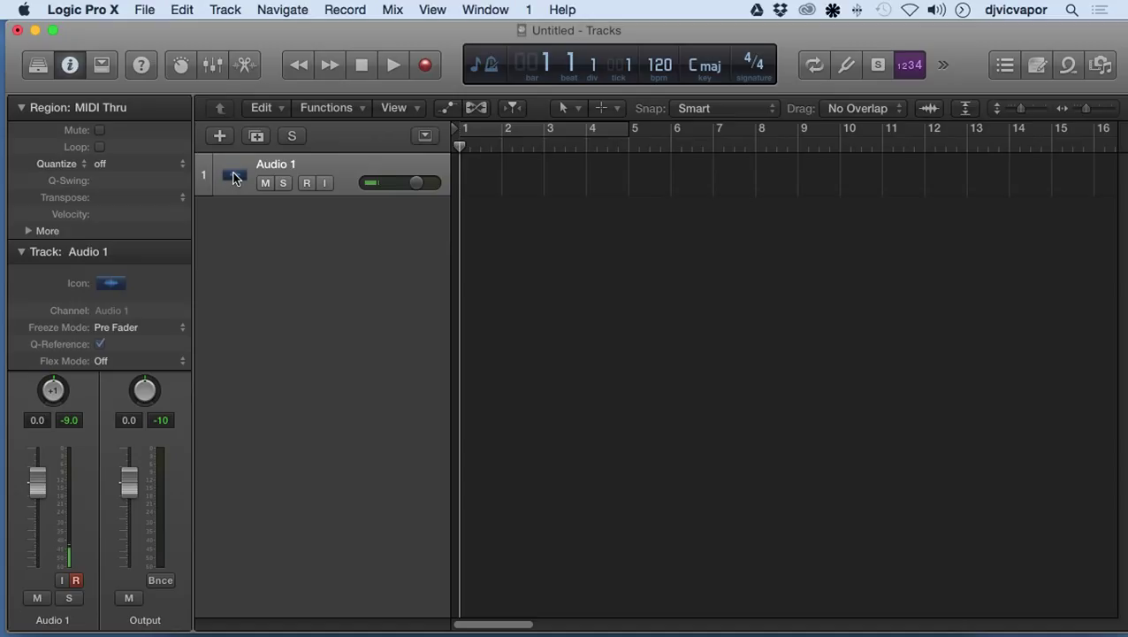
Show and hide the Library, then bring up Audio 1's track icon chooser.
{"action": "key", "text": "y"}
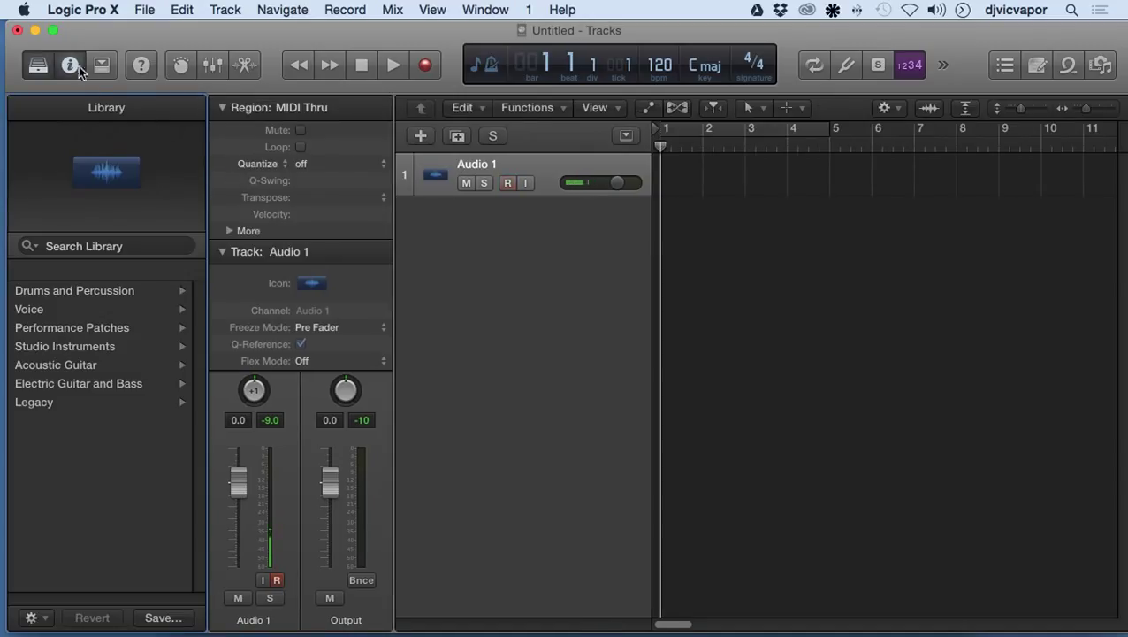
{"action": "left_click", "coordinate": [38, 69]}
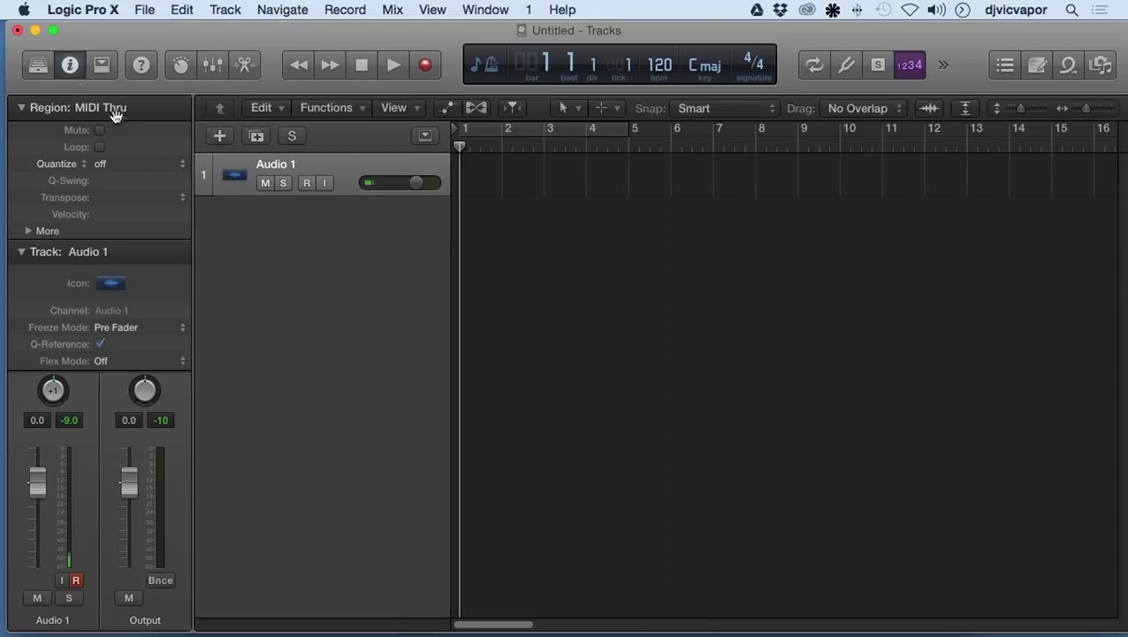
{"action": "left_click", "coordinate": [234, 175]}
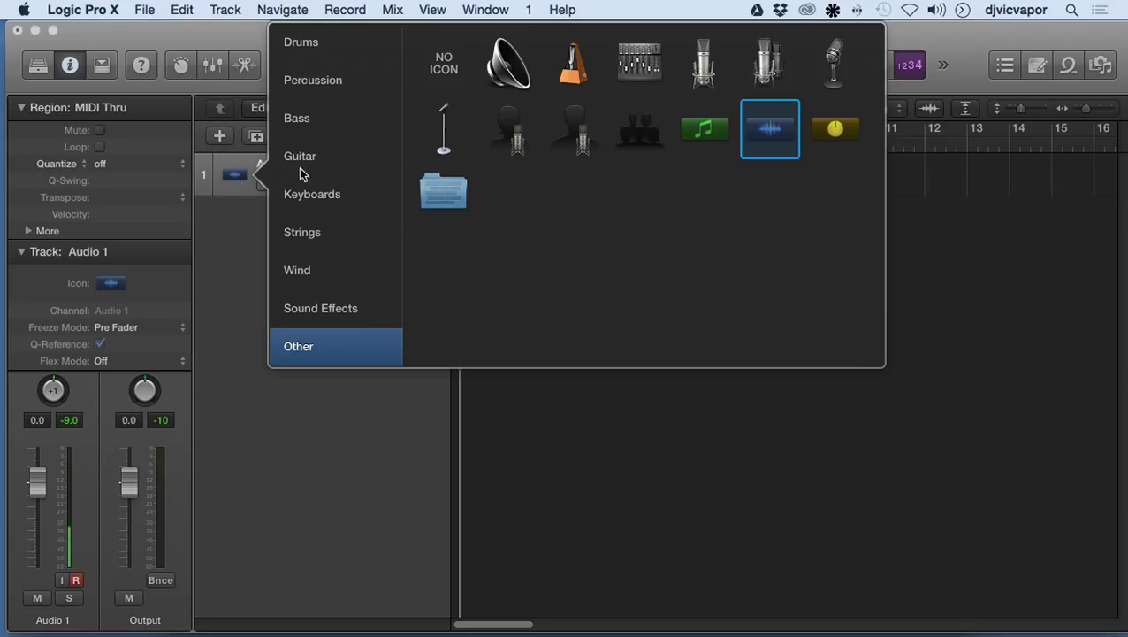
Dismiss the icon chooser and rename Audio 1 to 'Vocal Track'.
{"action": "left_click", "coordinate": [265, 406]}
{"action": "double_click", "coordinate": [275, 167]}
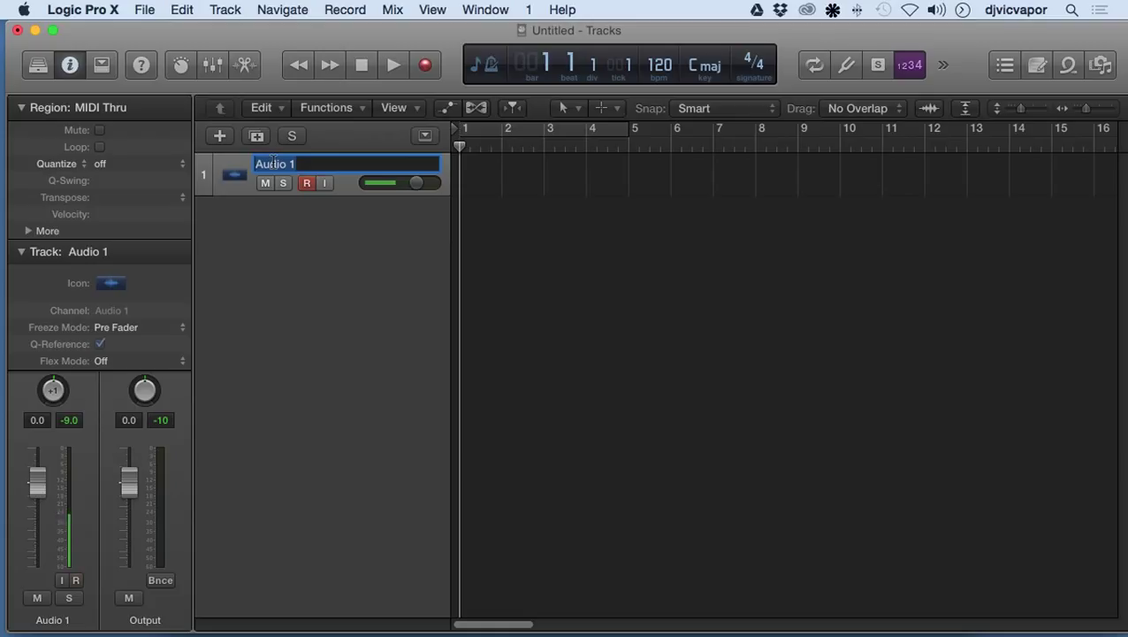
{"action": "type", "text": "Vocal "}
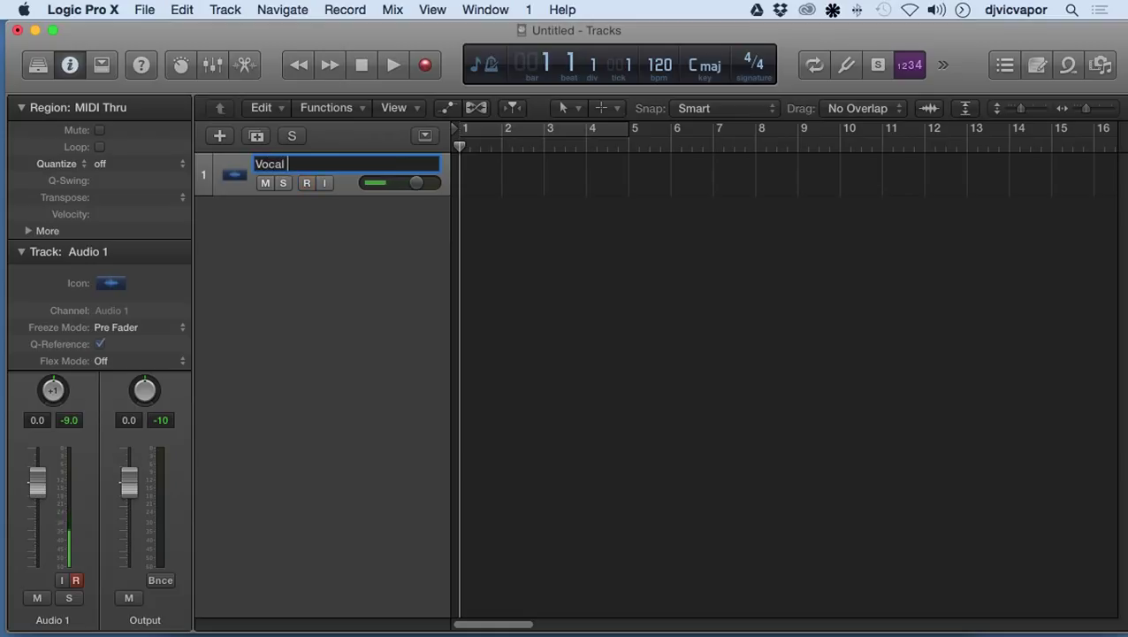
{"action": "type", "text": "Track"}
{"action": "key", "text": "Return"}
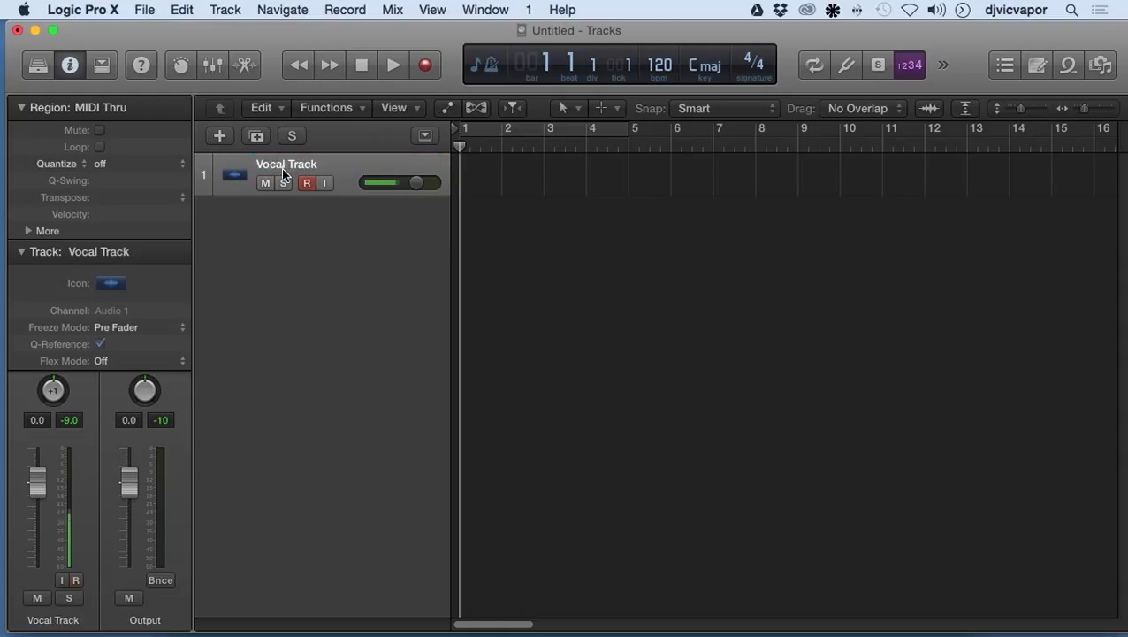
{"action": "double_click", "coordinate": [281, 167]}
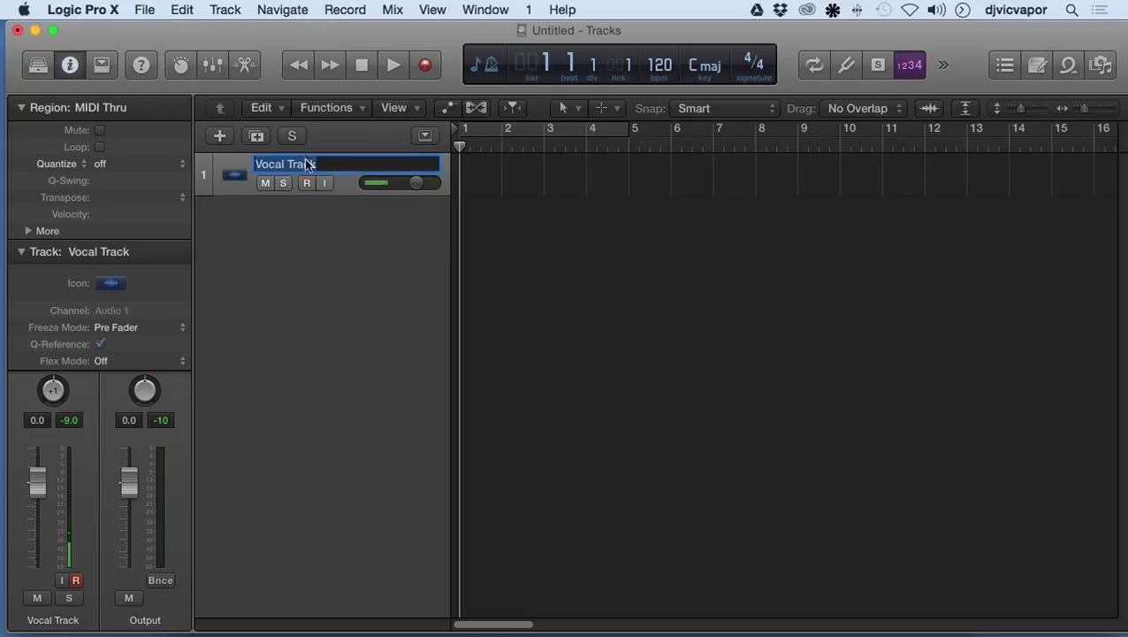
{"action": "left_click", "coordinate": [265, 245]}
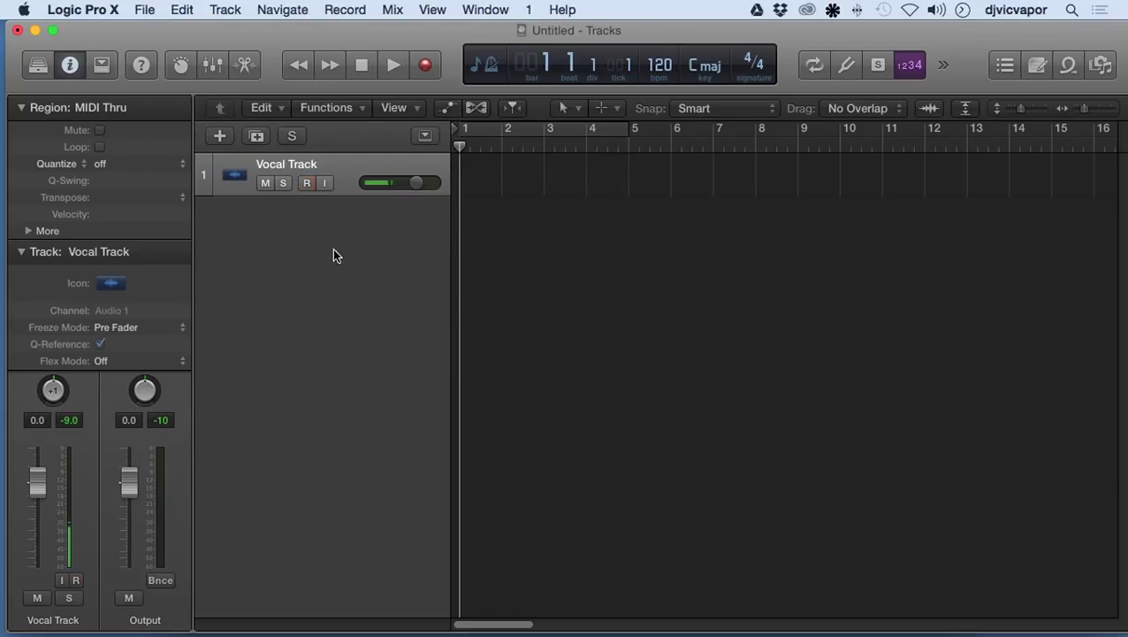
Give Vocal Track the dark singer-with-microphone icon from the Other category.
{"action": "left_click", "coordinate": [227, 180]}
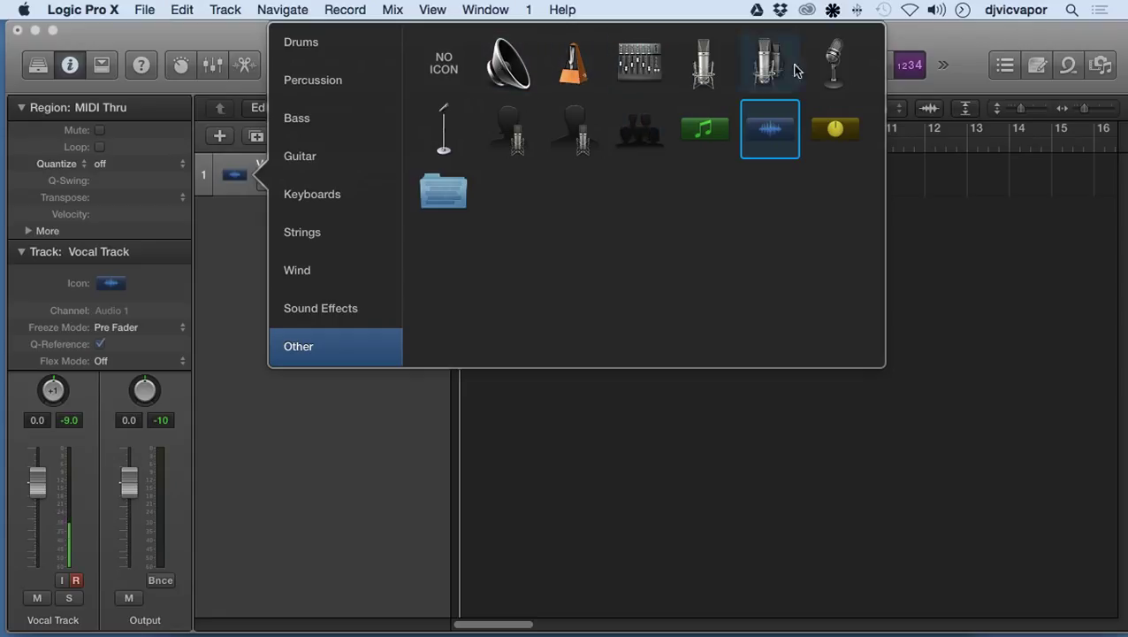
{"action": "left_click", "coordinate": [518, 146]}
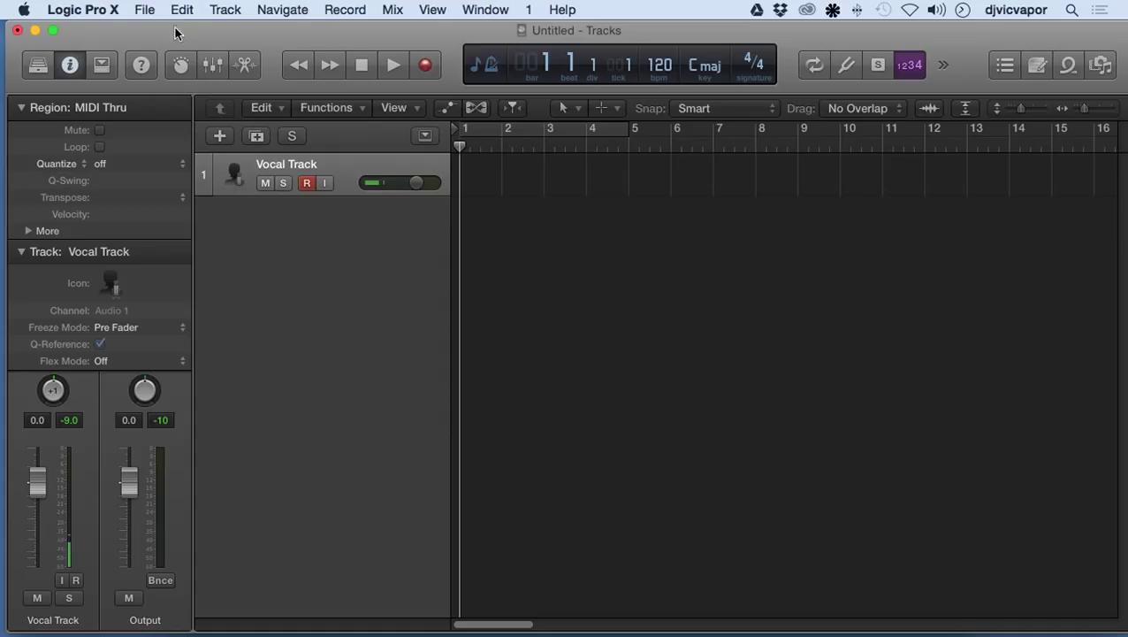
Add a Guitar or Bass track, Guitar 1, with the Brit and Clean patch and Library open.
{"action": "left_click", "coordinate": [150, 11]}
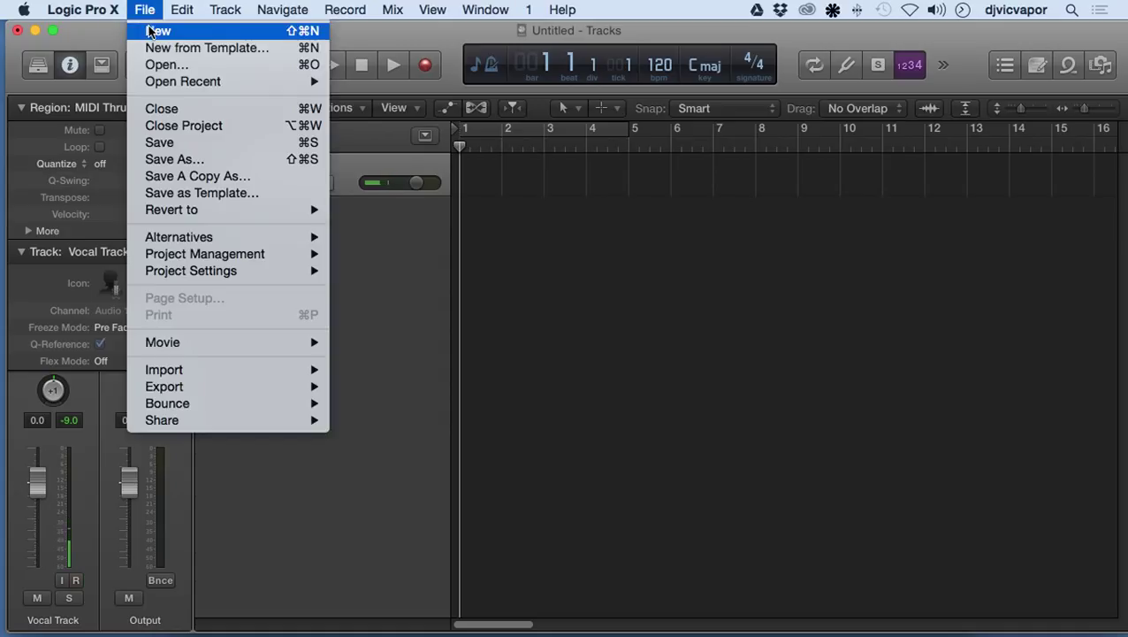
{"action": "left_click", "coordinate": [120, 40]}
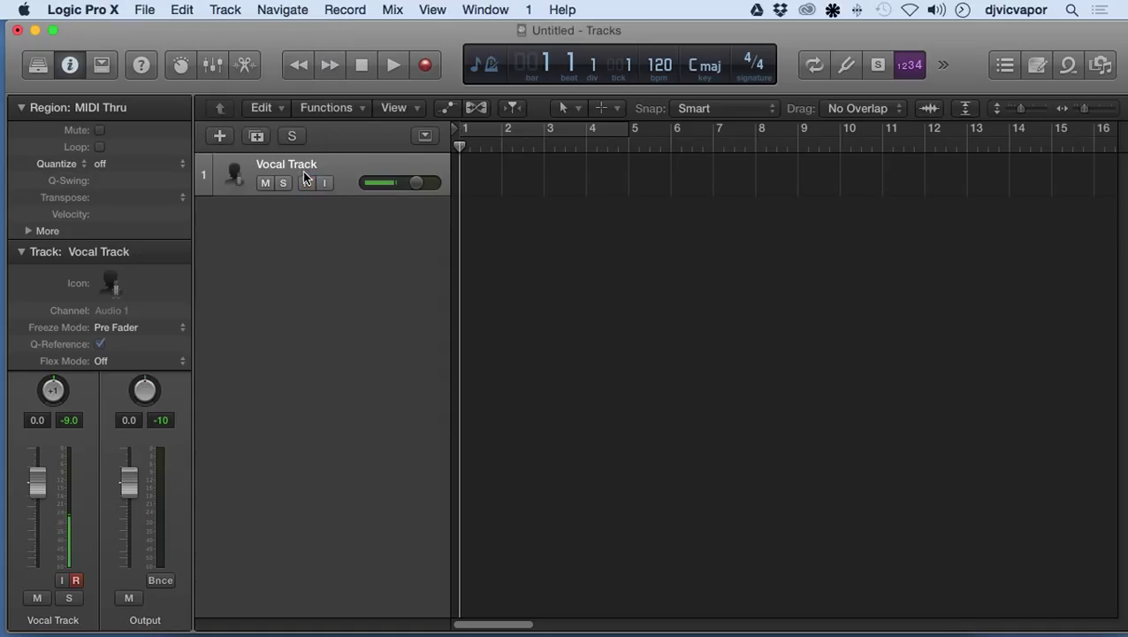
{"action": "left_click", "coordinate": [220, 139]}
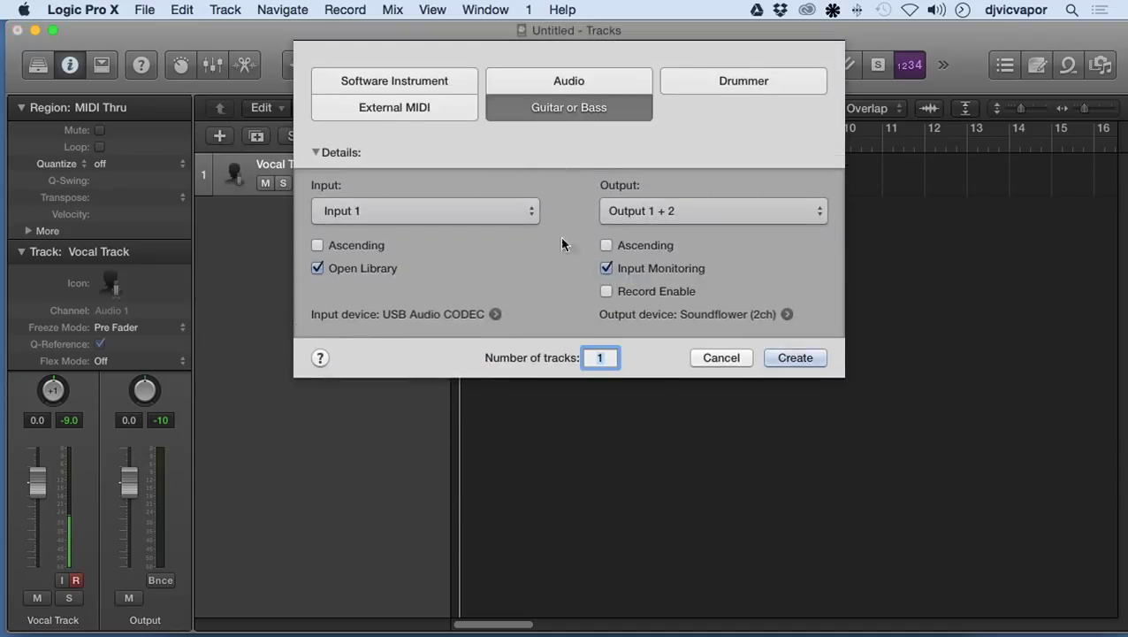
{"action": "left_click", "coordinate": [573, 89]}
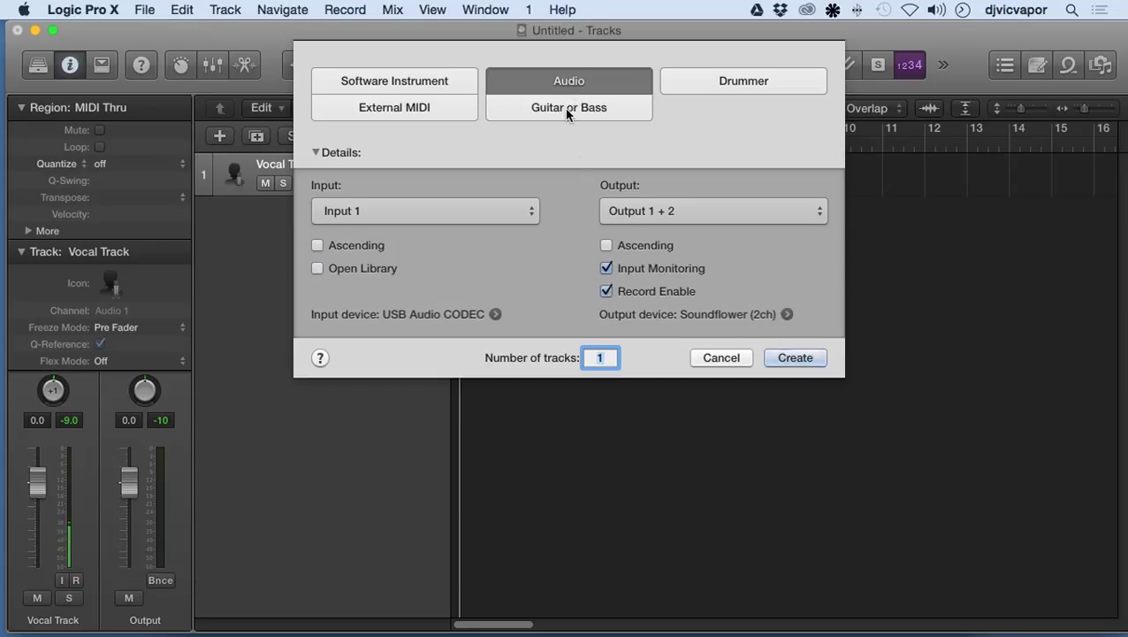
{"action": "left_click", "coordinate": [567, 114]}
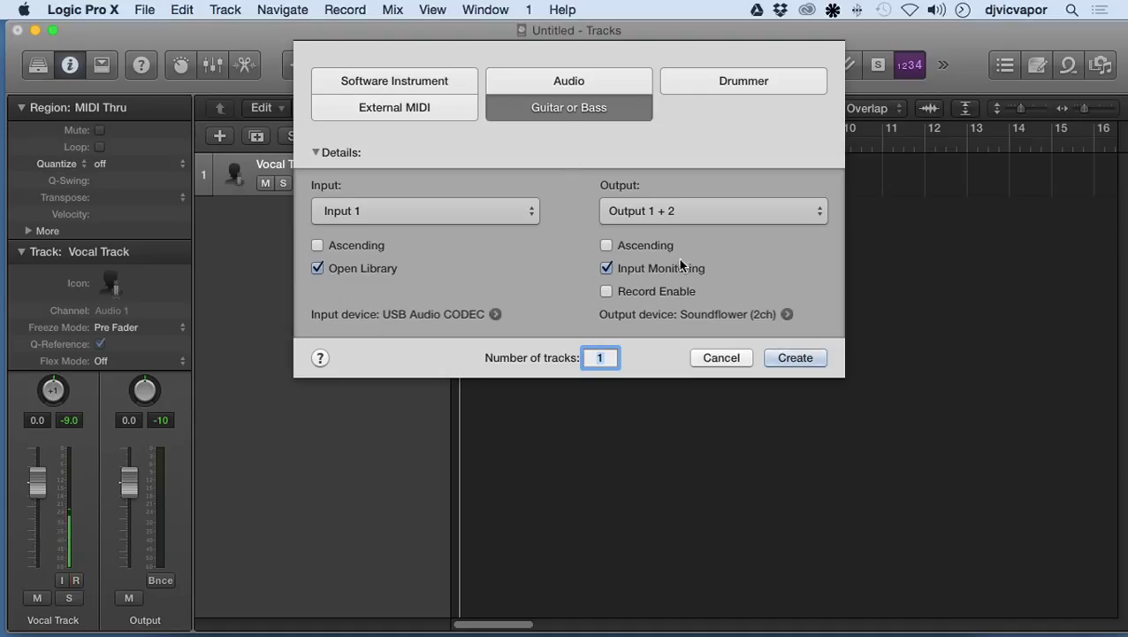
{"action": "left_click", "coordinate": [816, 362]}
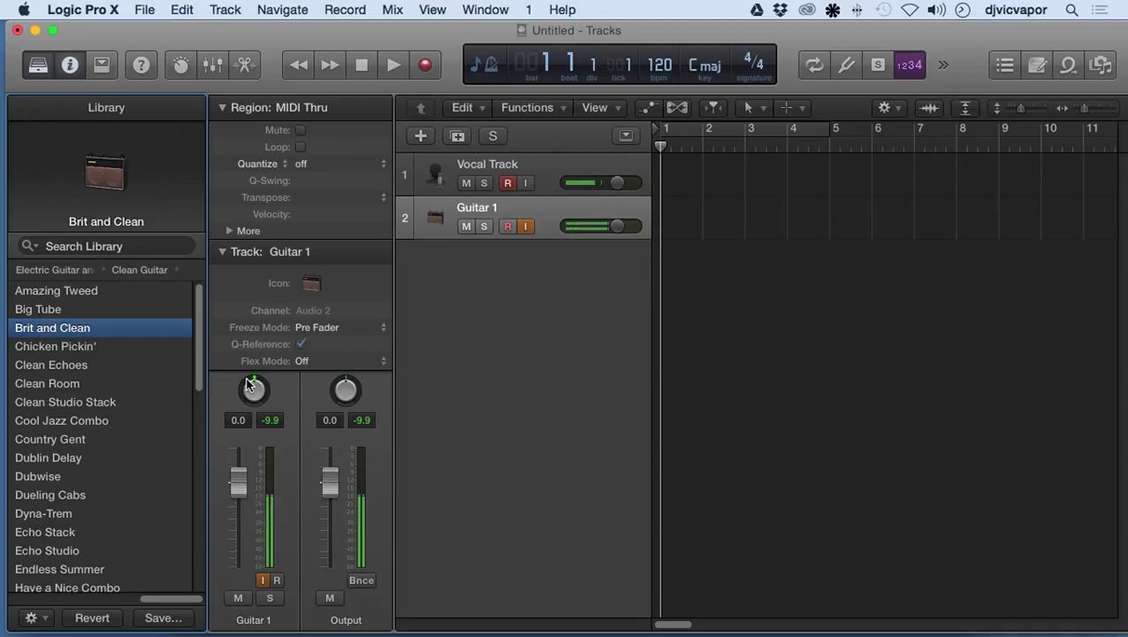
{"action": "left_click", "coordinate": [71, 365]}
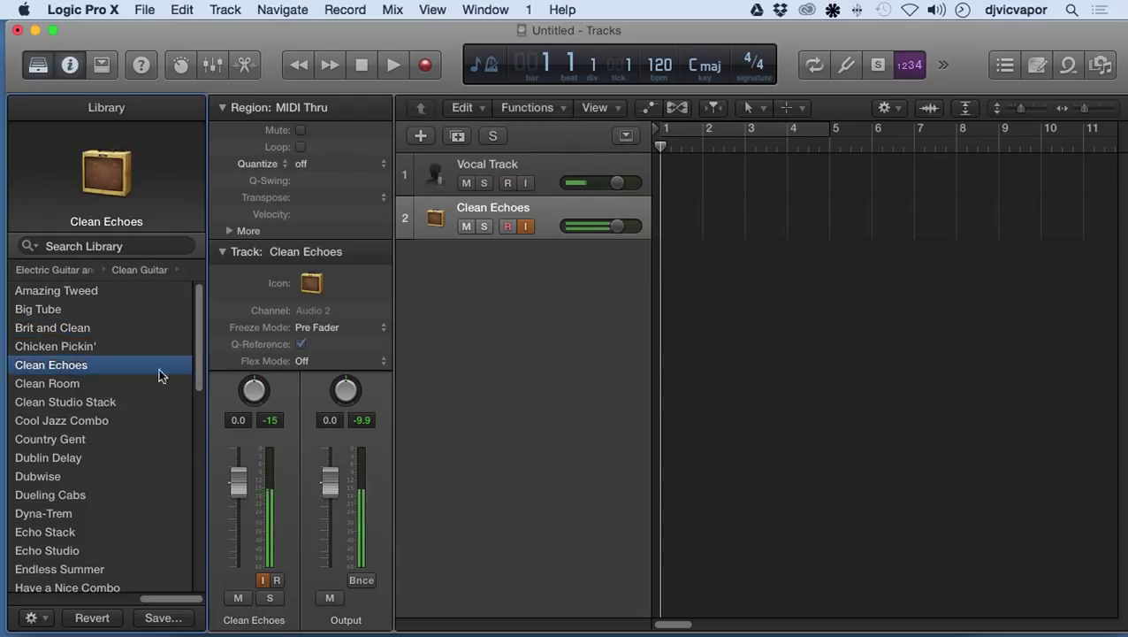
{"action": "left_click", "coordinate": [102, 422]}
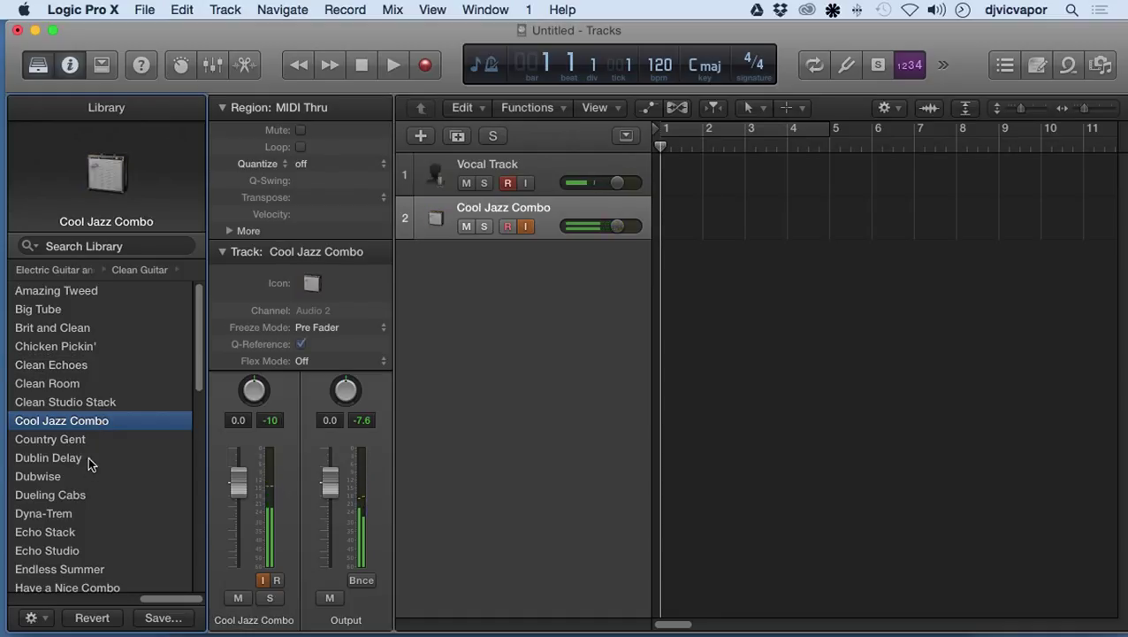
{"action": "left_click", "coordinate": [88, 459]}
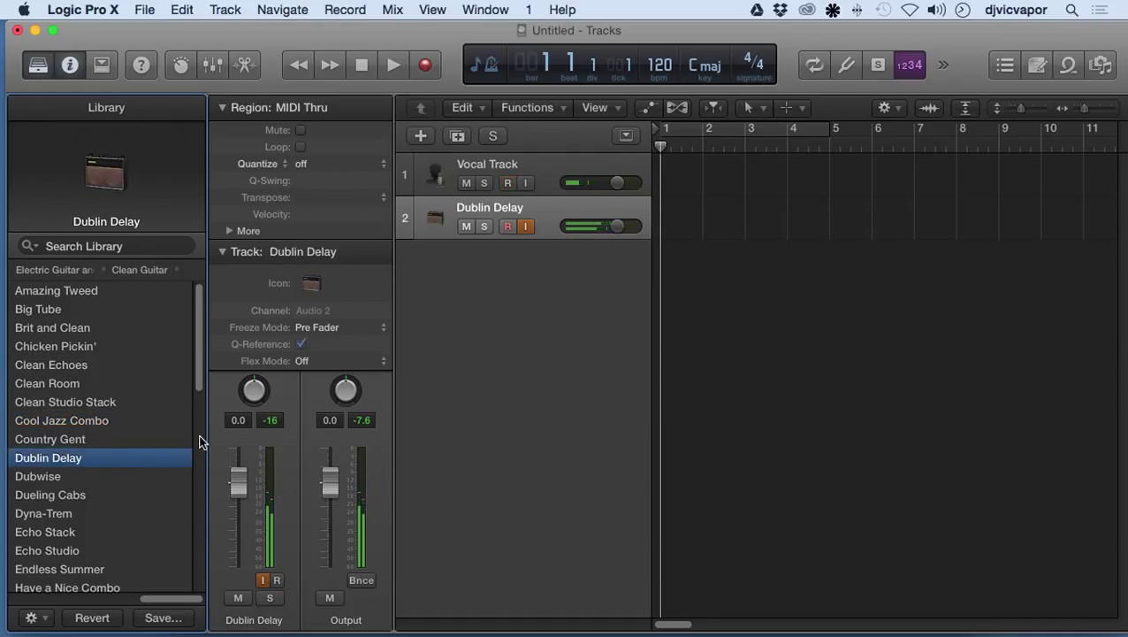
{"action": "double_click", "coordinate": [473, 206]}
{"action": "left_click", "coordinate": [482, 287]}
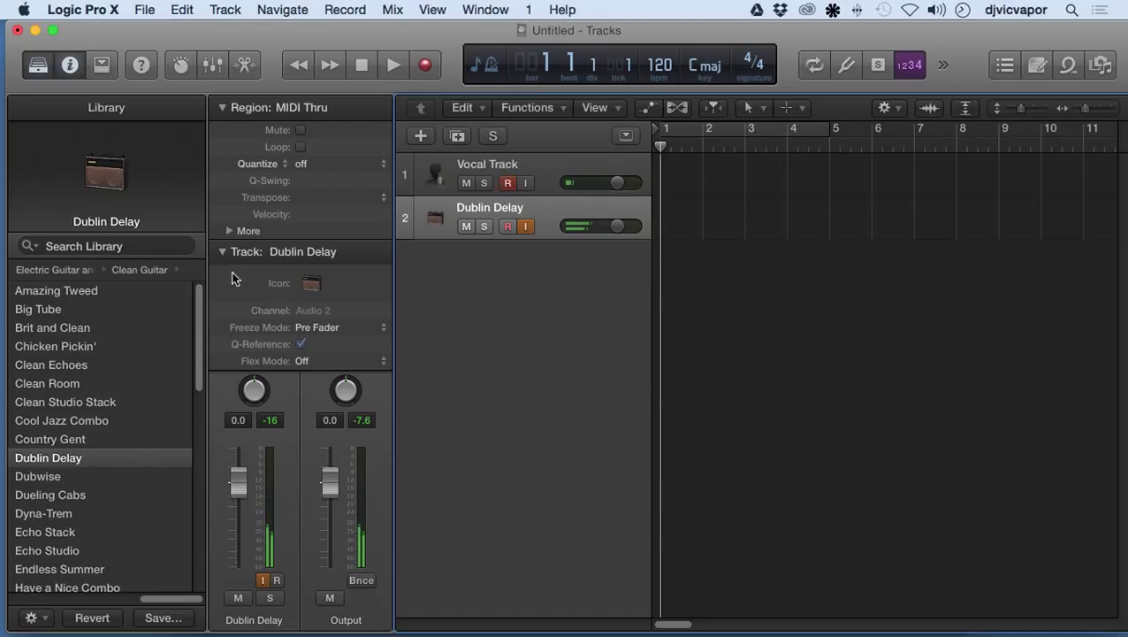
Collapse the Region and Track inspector sections and turn off the guitar track's input monitoring.
{"action": "left_click", "coordinate": [222, 252]}
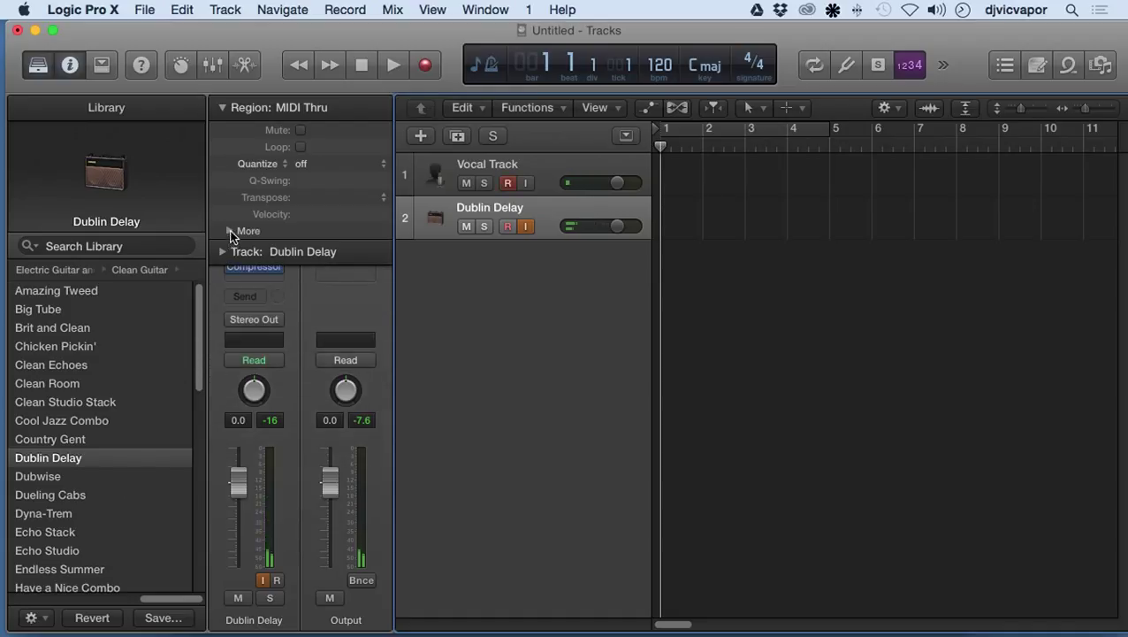
{"action": "left_click", "coordinate": [222, 107]}
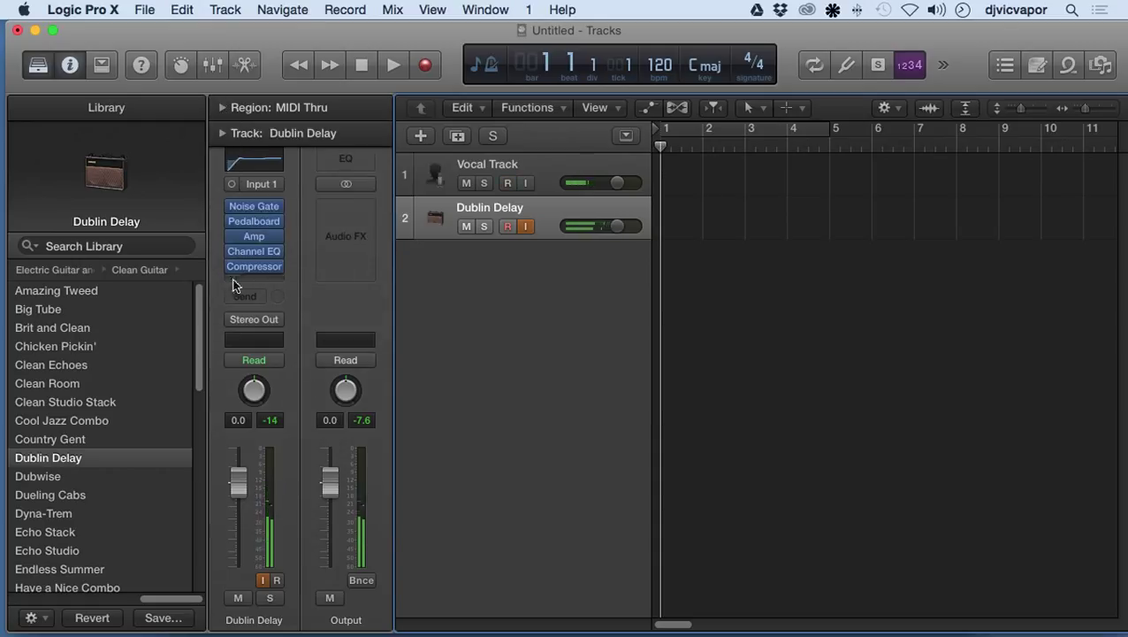
{"action": "left_click", "coordinate": [525, 227]}
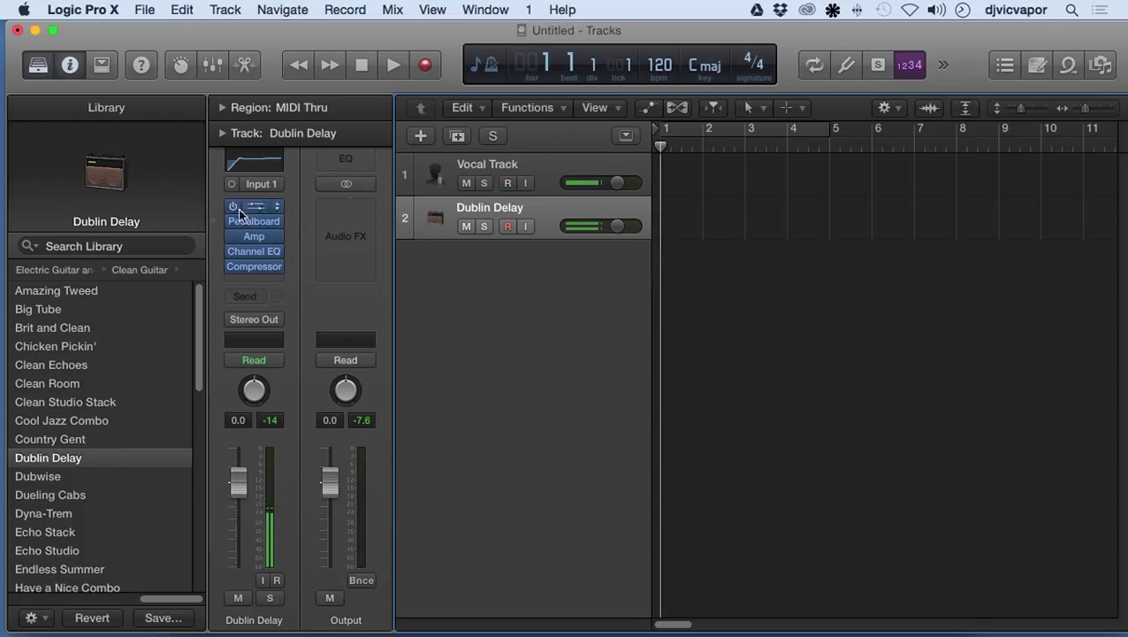
Audition Clean Room, Dublin Delay, Dueling Cabs, Brit and Clean, Chicken Pickin', Cool Jazz Combo and Dubwise.
{"action": "left_click", "coordinate": [62, 378]}
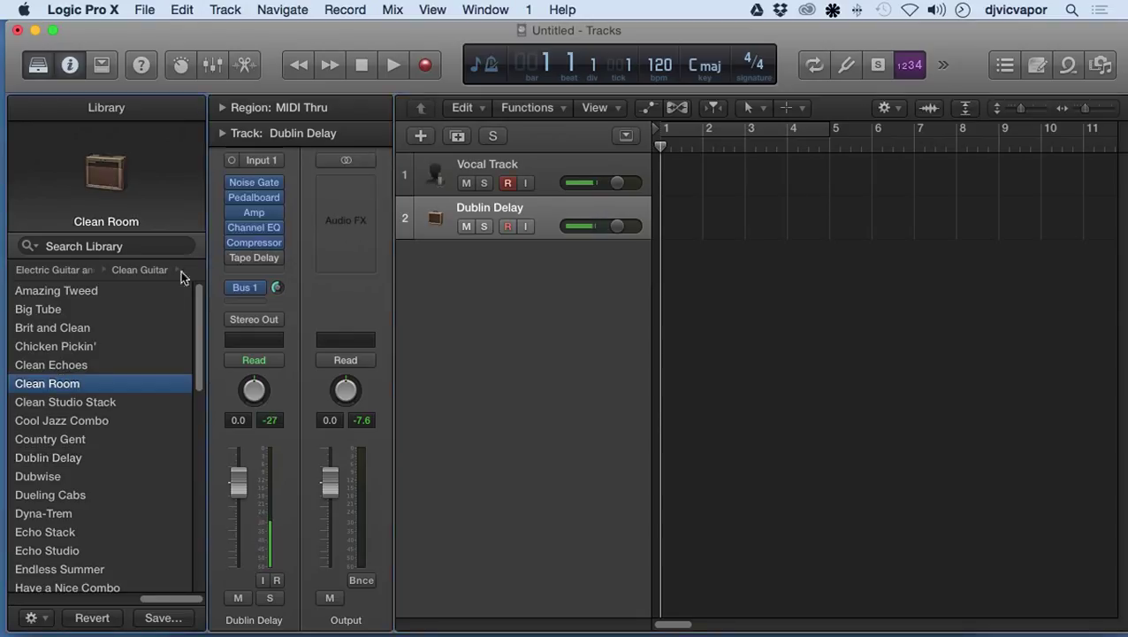
{"action": "left_click", "coordinate": [94, 457]}
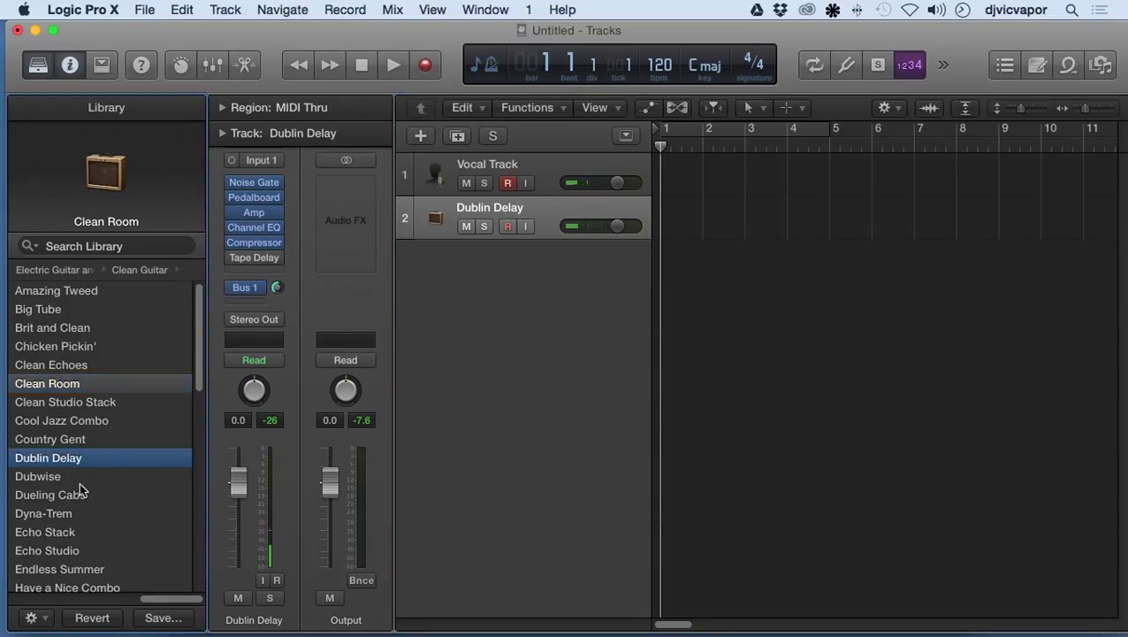
{"action": "left_click", "coordinate": [74, 495]}
{"action": "left_click", "coordinate": [76, 328]}
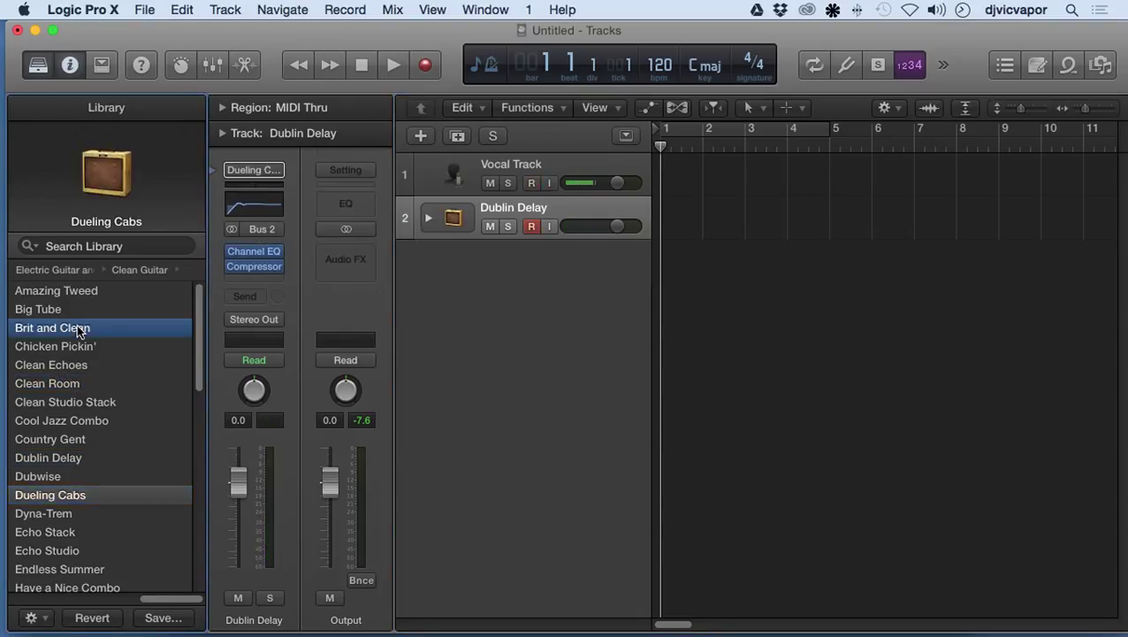
{"action": "left_click", "coordinate": [85, 347]}
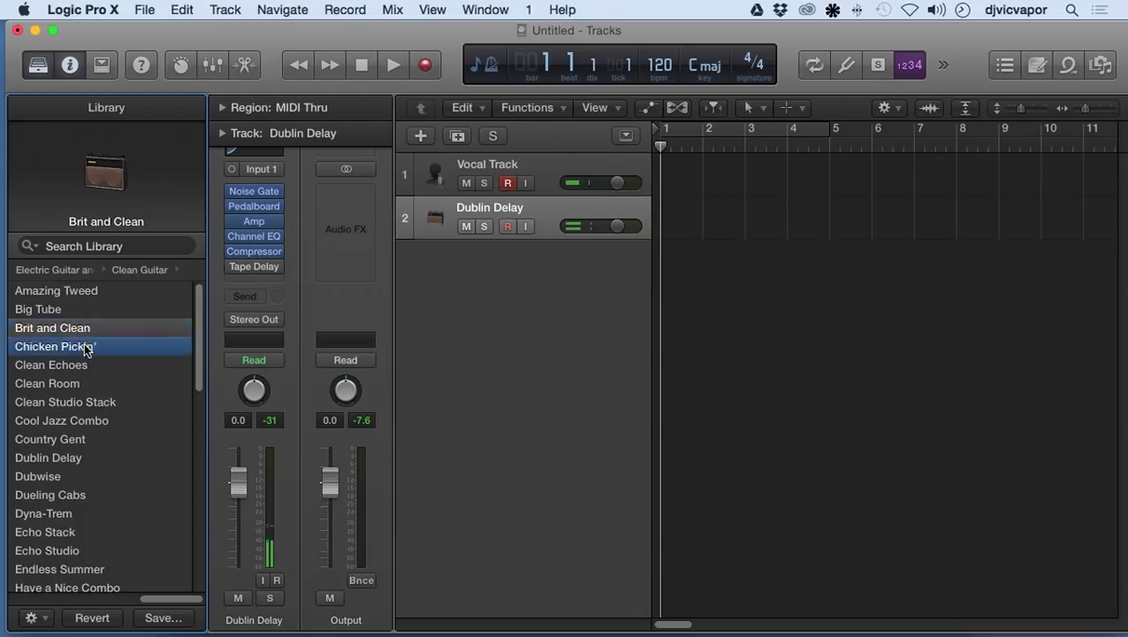
{"action": "left_click", "coordinate": [92, 421]}
{"action": "left_click", "coordinate": [93, 476]}
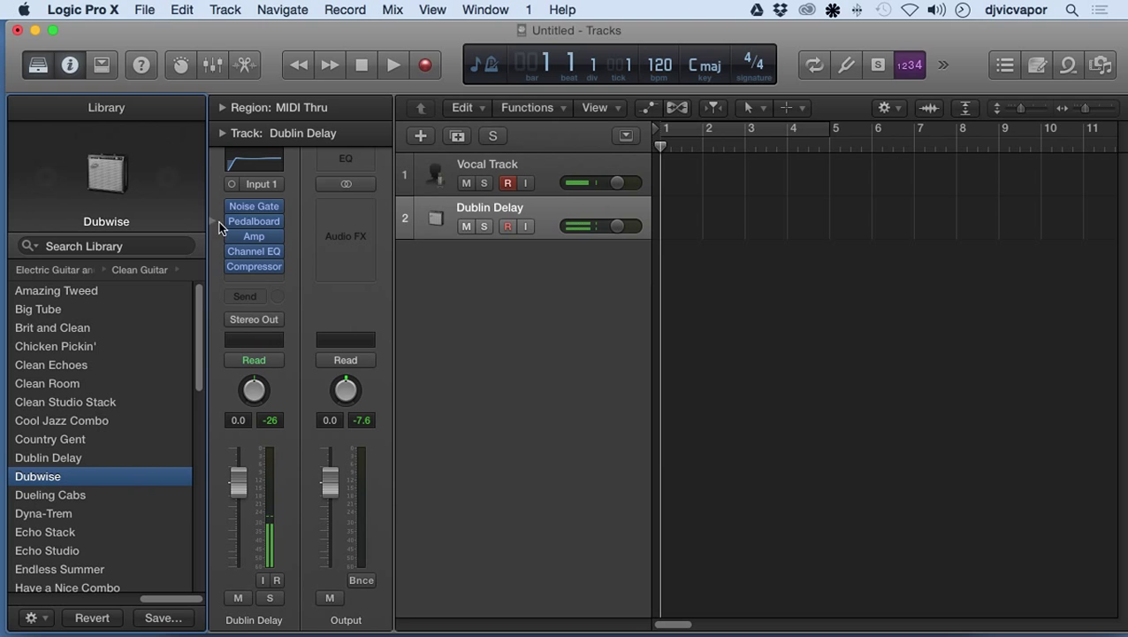
Switch the guitar track's input monitoring on briefly, then off again.
{"action": "mouse_move", "coordinate": [254, 223]}
{"action": "left_click", "coordinate": [523, 228]}
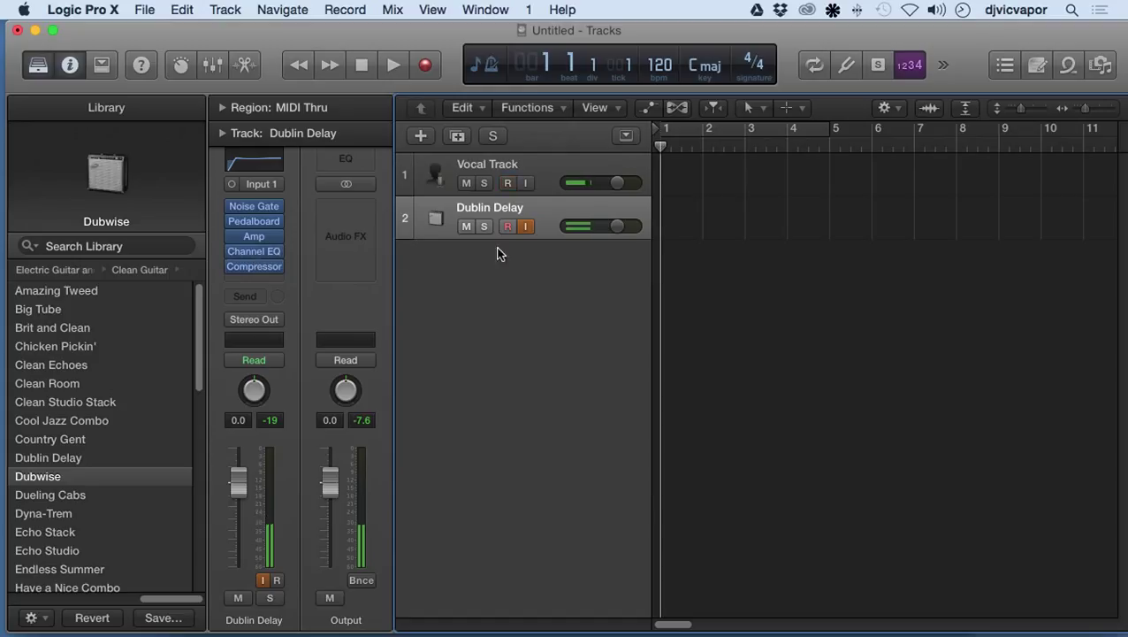
{"action": "left_click", "coordinate": [525, 227]}
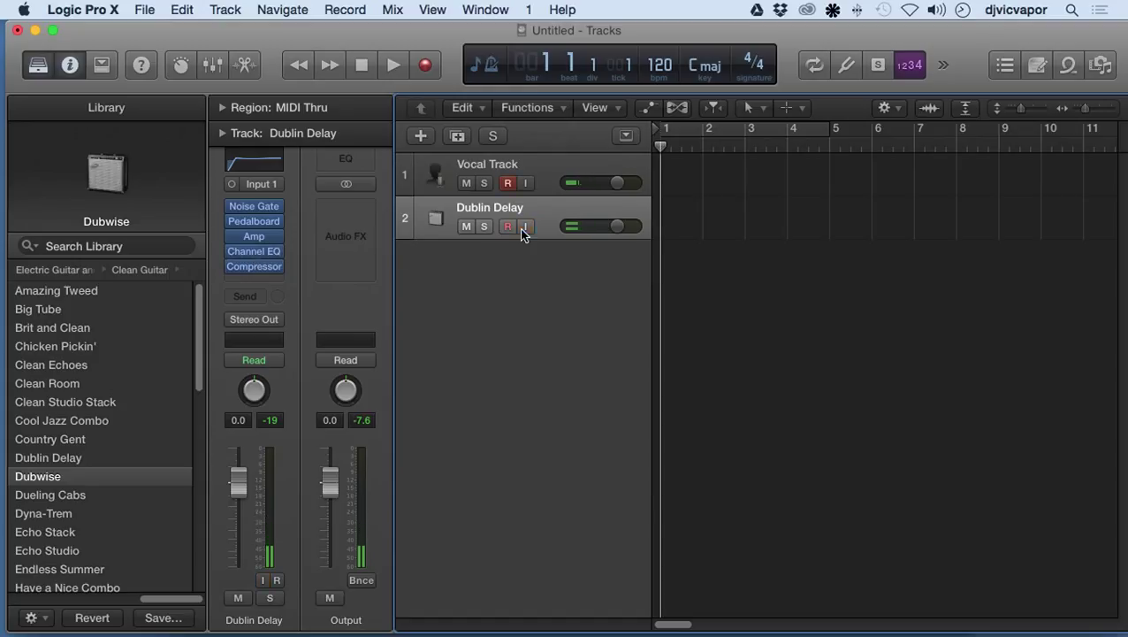
Try Clean Room, Dubwise, Echo Stack and Endless Summer, settling on the Mystery Chorus patch.
{"action": "left_click", "coordinate": [73, 386]}
{"action": "left_click", "coordinate": [92, 477]}
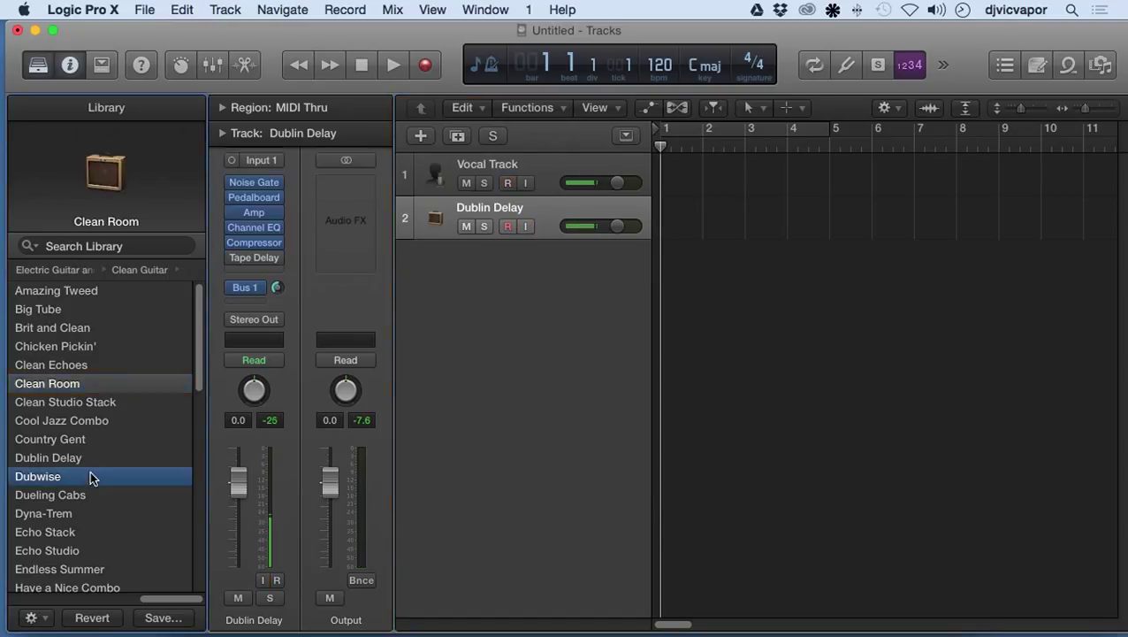
{"action": "left_click", "coordinate": [97, 528]}
{"action": "scroll", "coordinate": [97, 526], "scroll_direction": "down", "scroll_amount": 3}
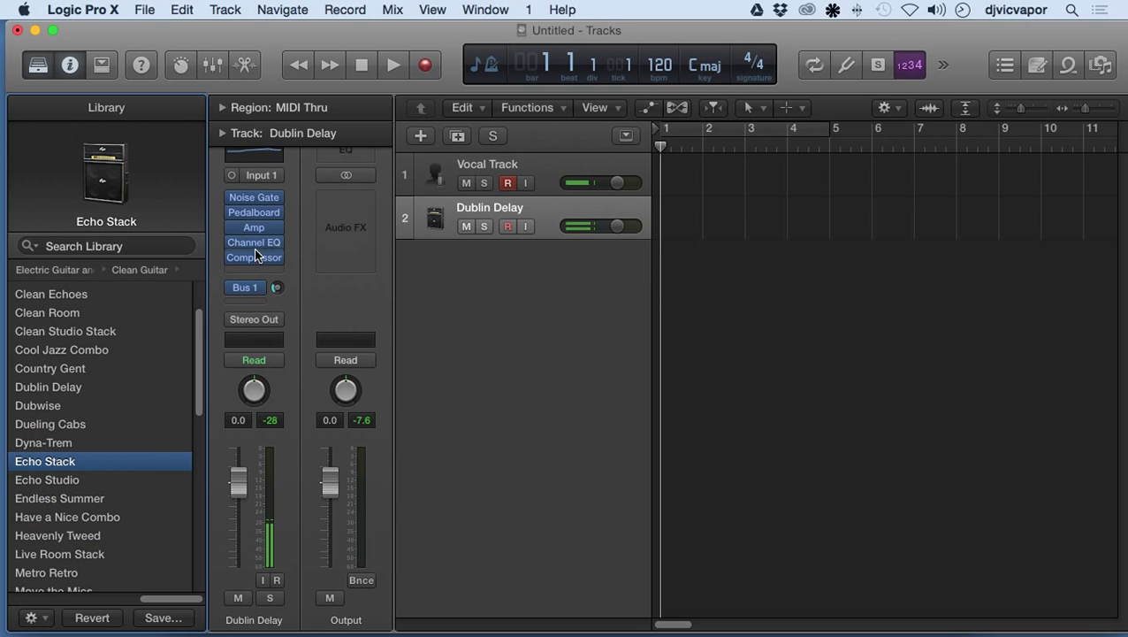
{"action": "scroll", "coordinate": [135, 367], "scroll_direction": "down", "scroll_amount": 2}
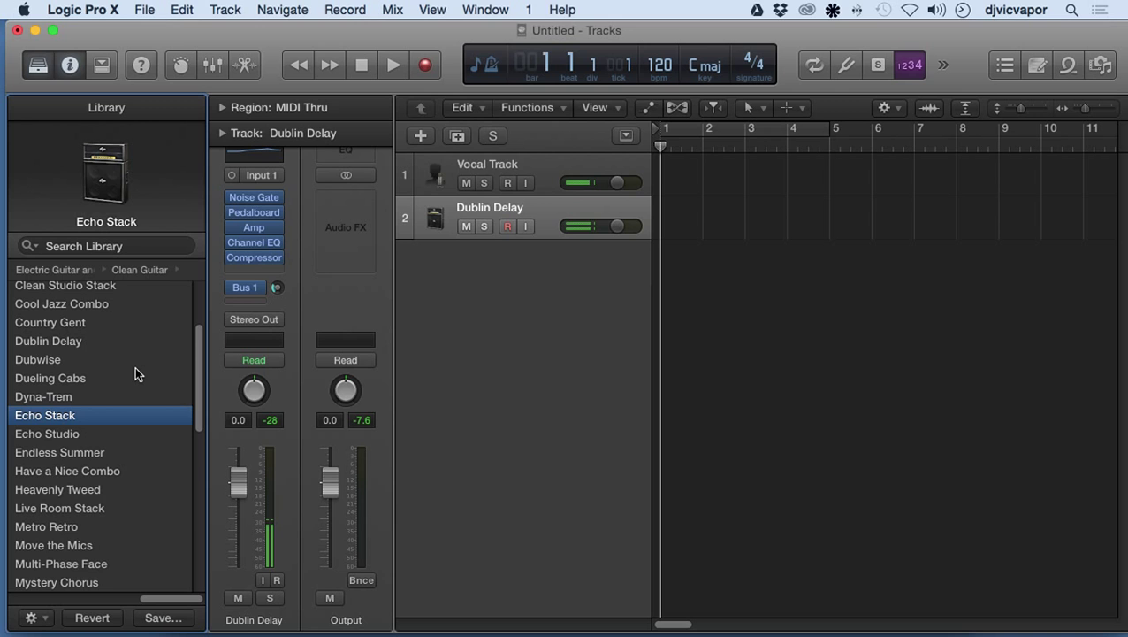
{"action": "left_click", "coordinate": [117, 453]}
{"action": "scroll", "coordinate": [117, 457], "scroll_direction": "down", "scroll_amount": 5}
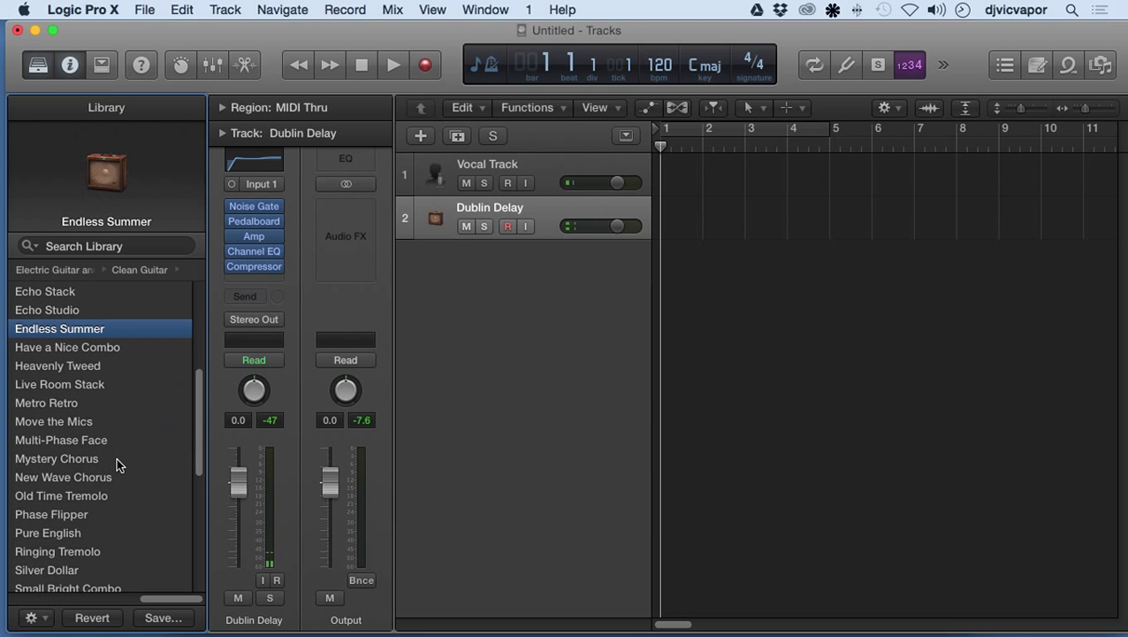
{"action": "left_click", "coordinate": [117, 457]}
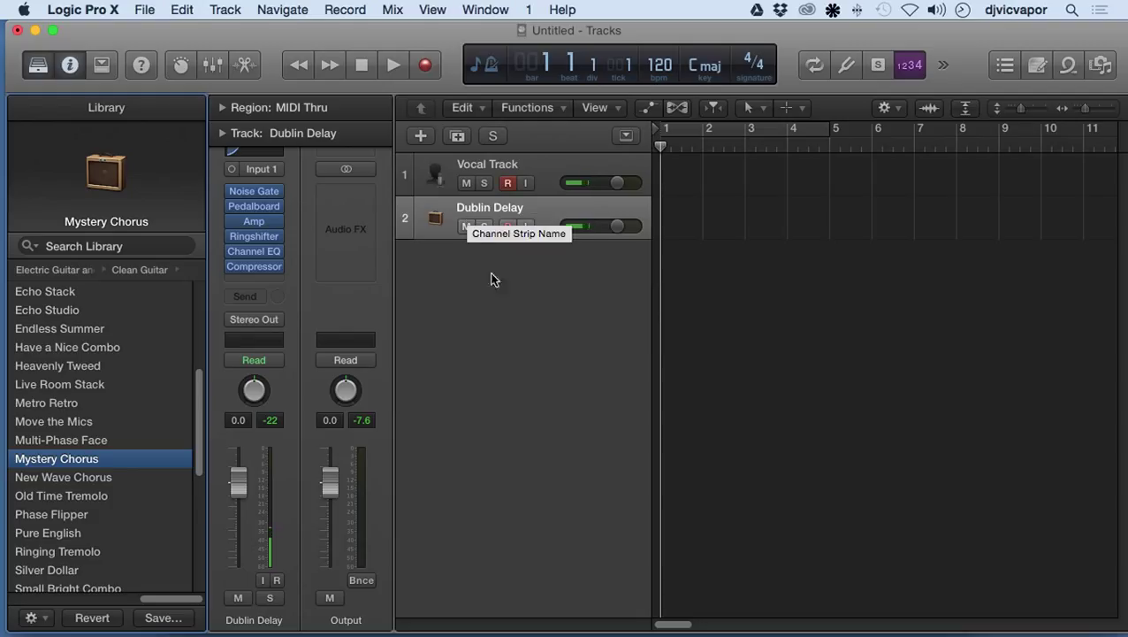
Add a software instrument track, Inst 1, with Open Library unchecked.
{"action": "left_click", "coordinate": [422, 138]}
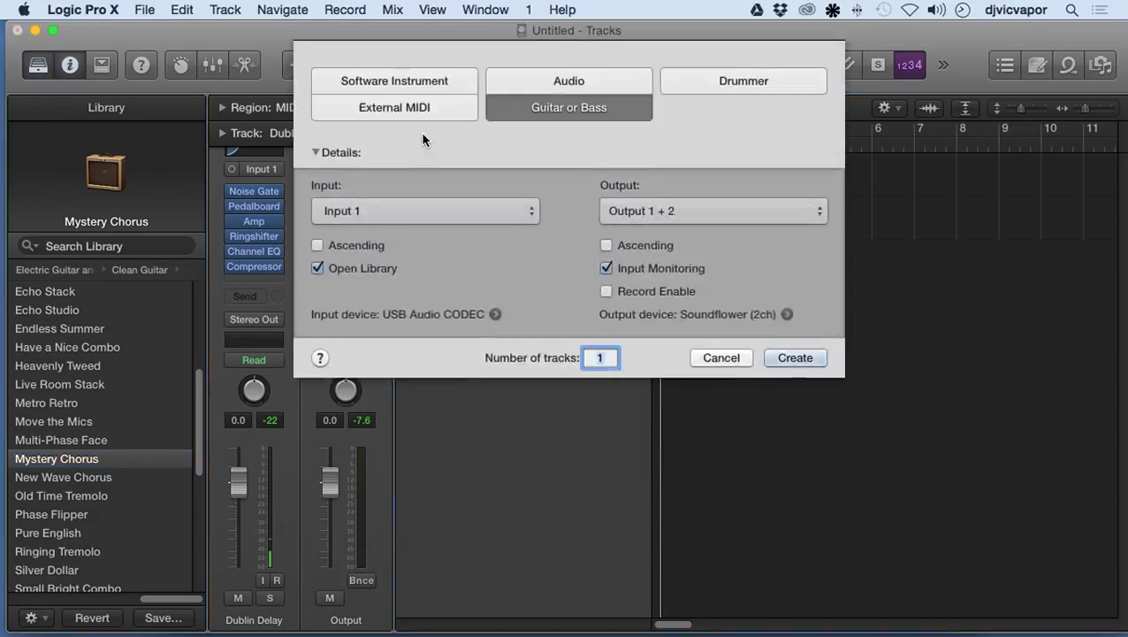
{"action": "left_click", "coordinate": [417, 82]}
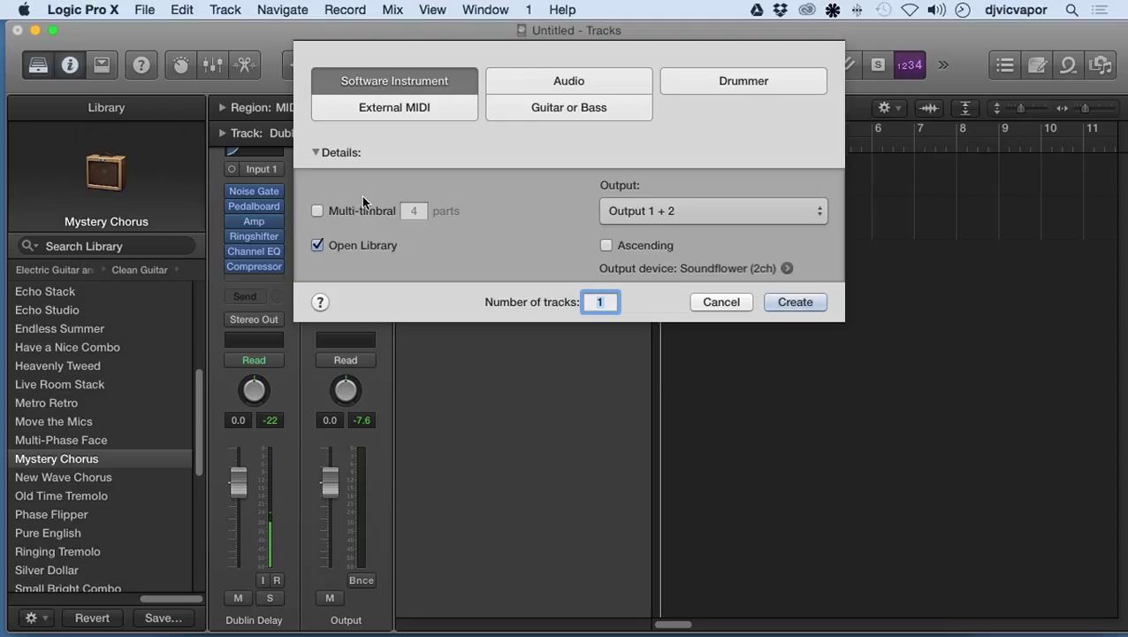
{"action": "left_click", "coordinate": [317, 246]}
{"action": "left_click", "coordinate": [317, 245]}
{"action": "left_click", "coordinate": [317, 245]}
{"action": "left_click", "coordinate": [787, 302]}
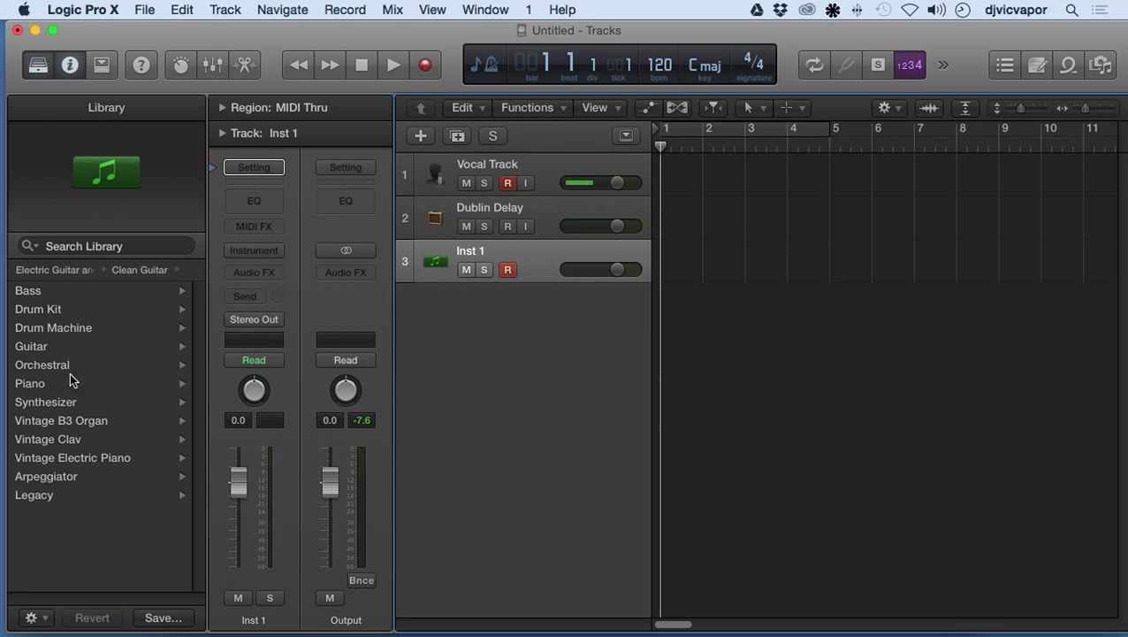
Audition Vintage Electric Piano patches (Deluxe Modern, Classic Suitcase Mk IV, Modern Classic, Wurlitzer Classic), ending on Wurlitzer Modern.
{"action": "left_click", "coordinate": [90, 458]}
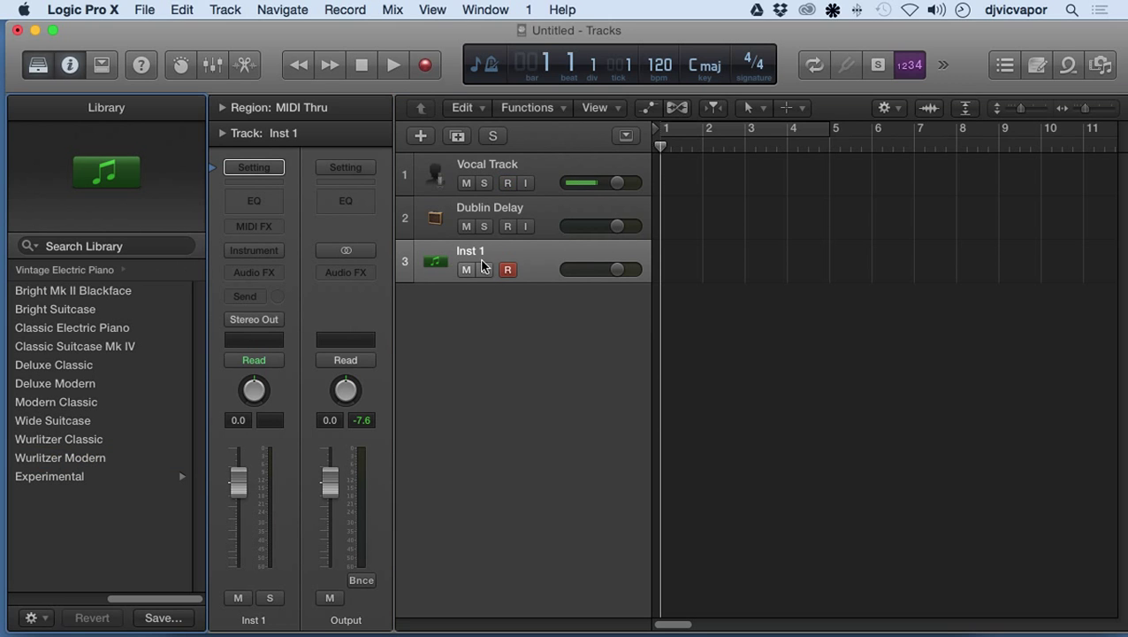
{"action": "left_click", "coordinate": [75, 384]}
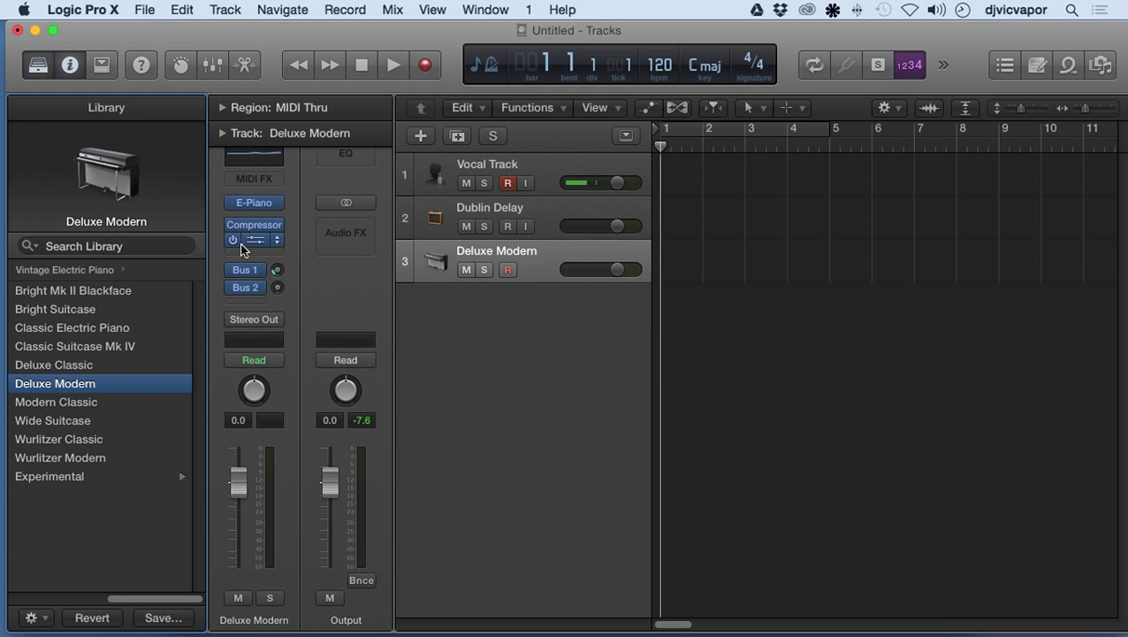
{"action": "mouse_move", "coordinate": [237, 291]}
{"action": "left_click", "coordinate": [87, 351]}
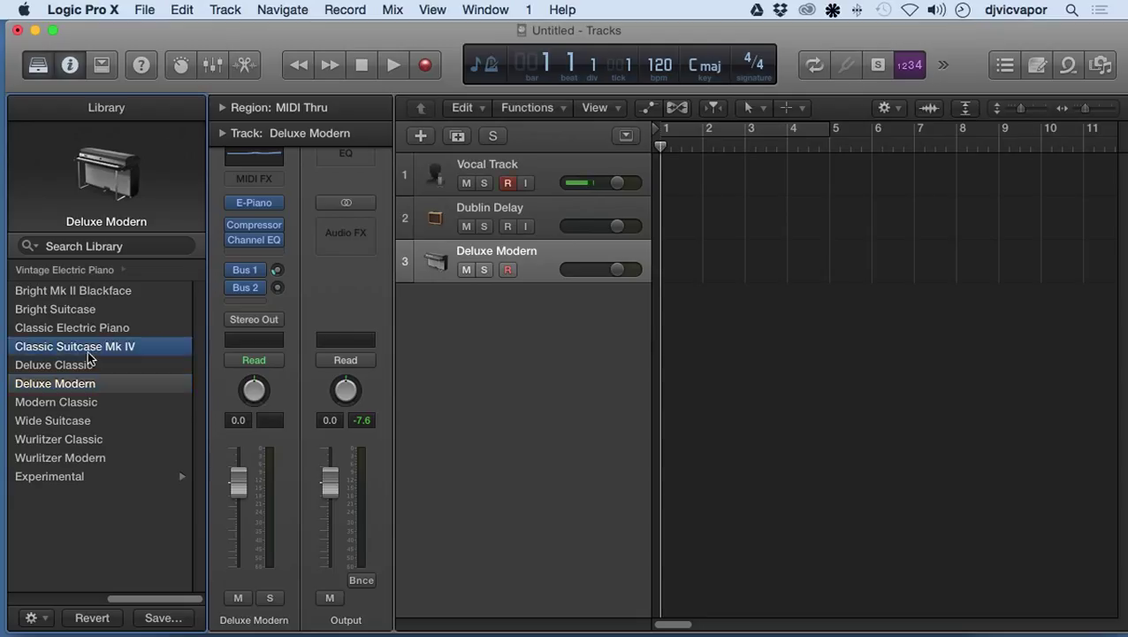
{"action": "left_click", "coordinate": [79, 402]}
{"action": "left_click", "coordinate": [80, 438]}
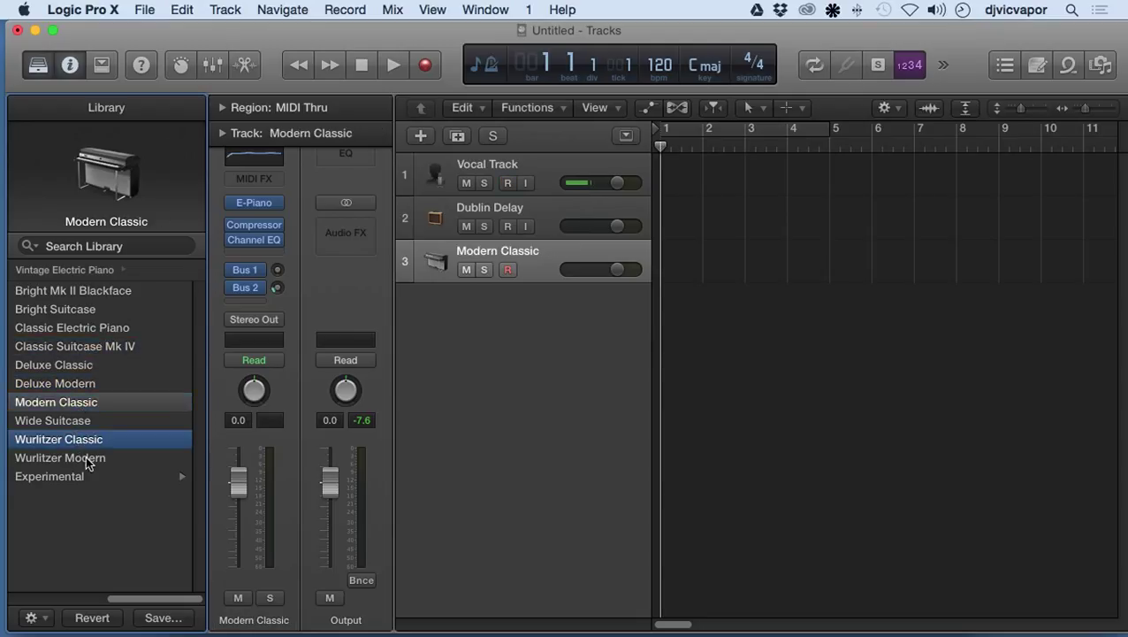
{"action": "left_click", "coordinate": [81, 458]}
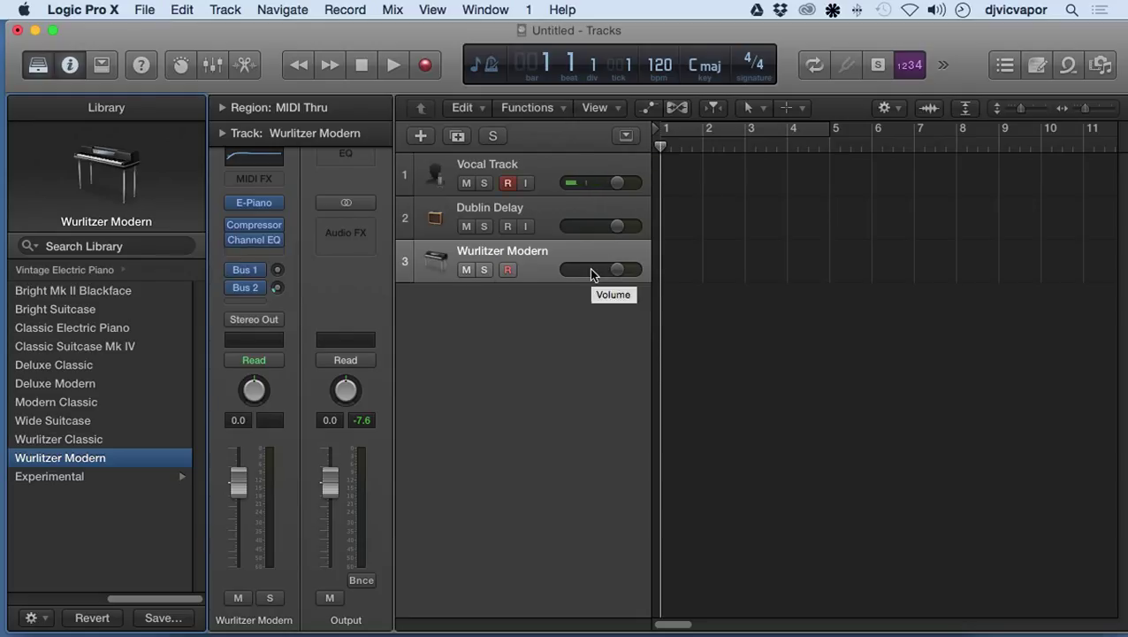
Record a short take on the armed tracks, then turn on cycle mode.
{"action": "key", "text": "r"}
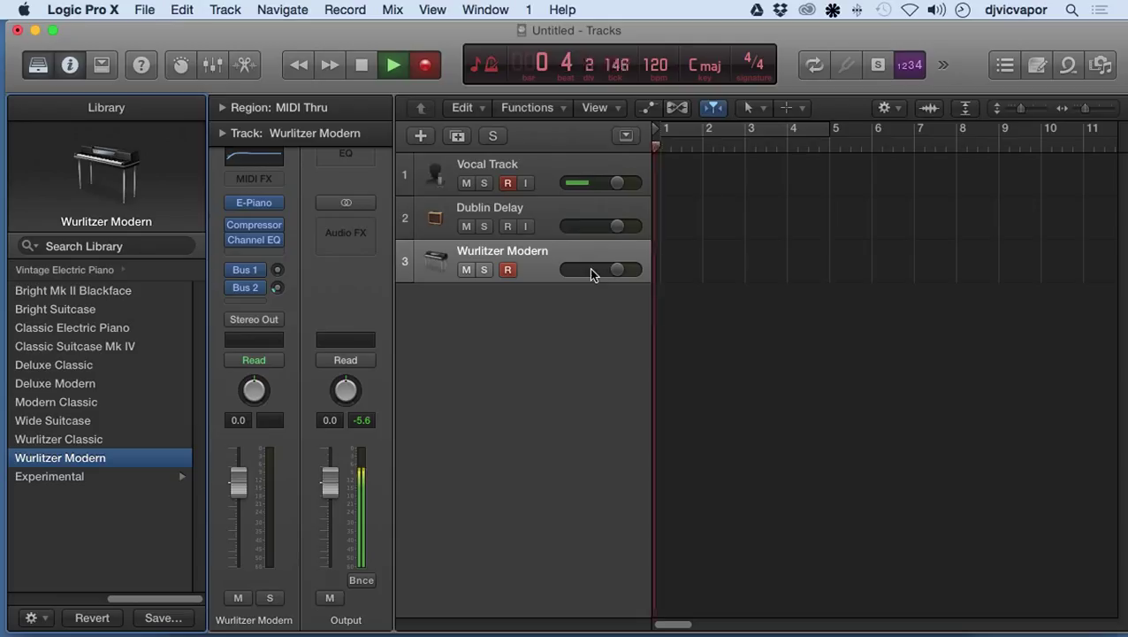
{"action": "left_click", "coordinate": [365, 69]}
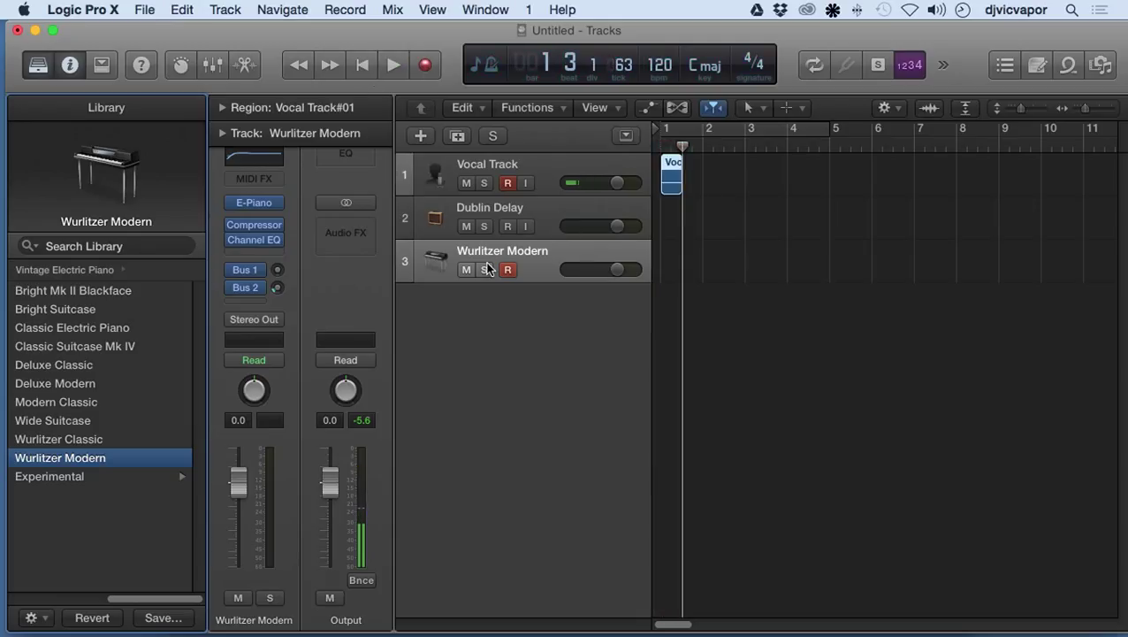
{"action": "key", "text": "c"}
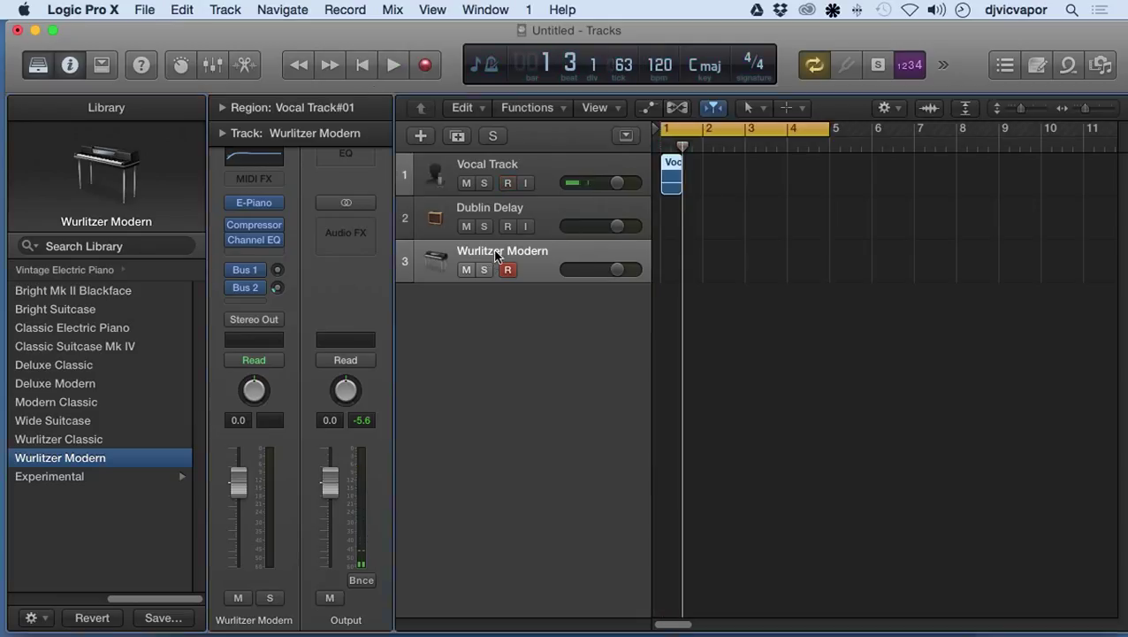
Deselect the new vocal region and create an empty MIDI region at bar 1 on track 3.
{"action": "left_click", "coordinate": [495, 256]}
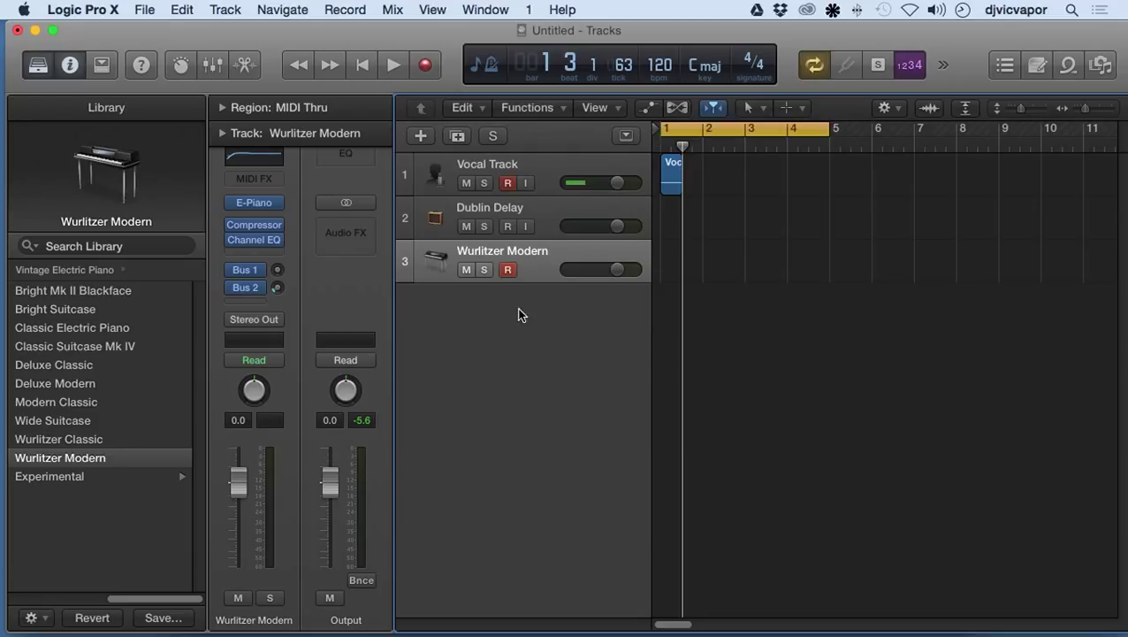
{"action": "right_click", "coordinate": [668, 258]}
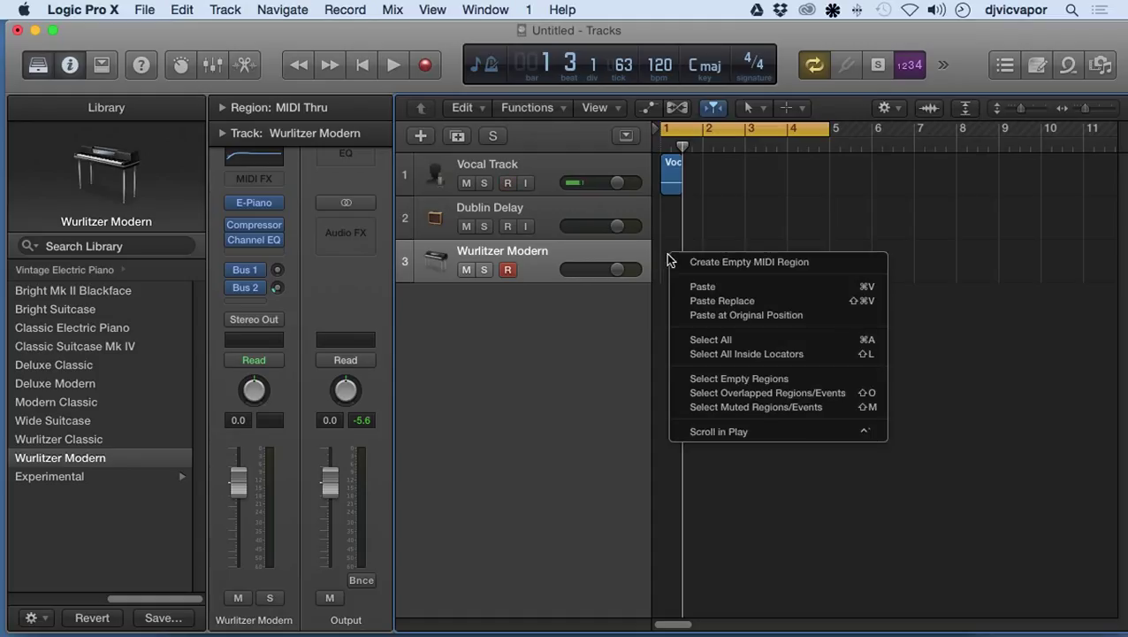
{"action": "left_click", "coordinate": [674, 260]}
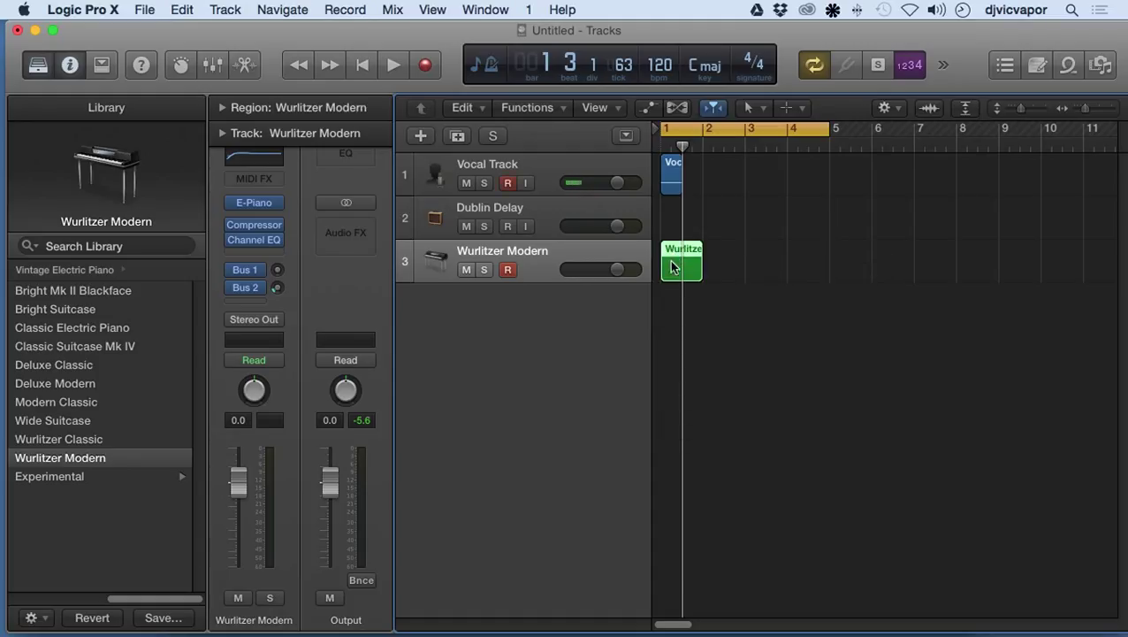
Open the Wurlitzer Modern region in the piano roll and pencil in two short notes near C3.
{"action": "double_click", "coordinate": [677, 254]}
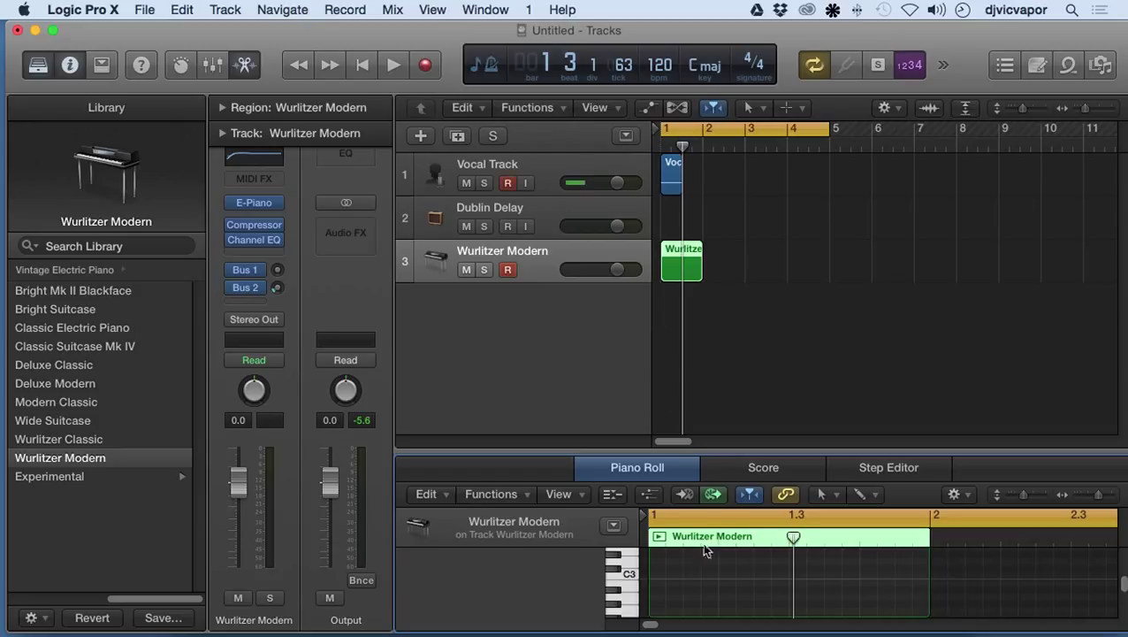
{"action": "left_click", "coordinate": [856, 498]}
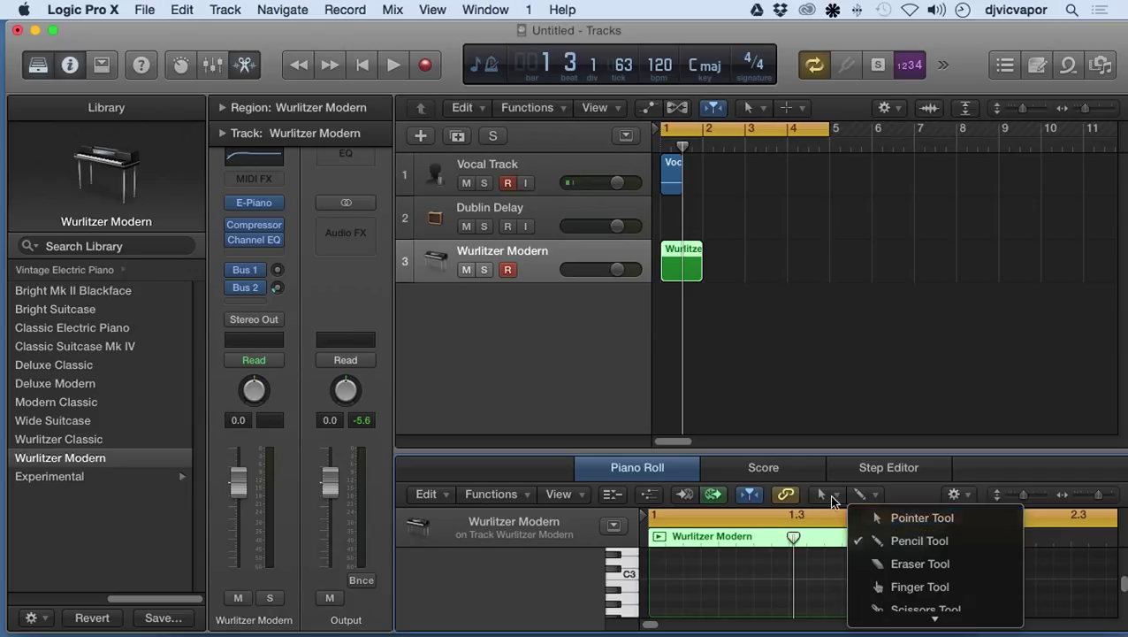
{"action": "left_click", "coordinate": [831, 498]}
{"action": "left_click", "coordinate": [831, 498]}
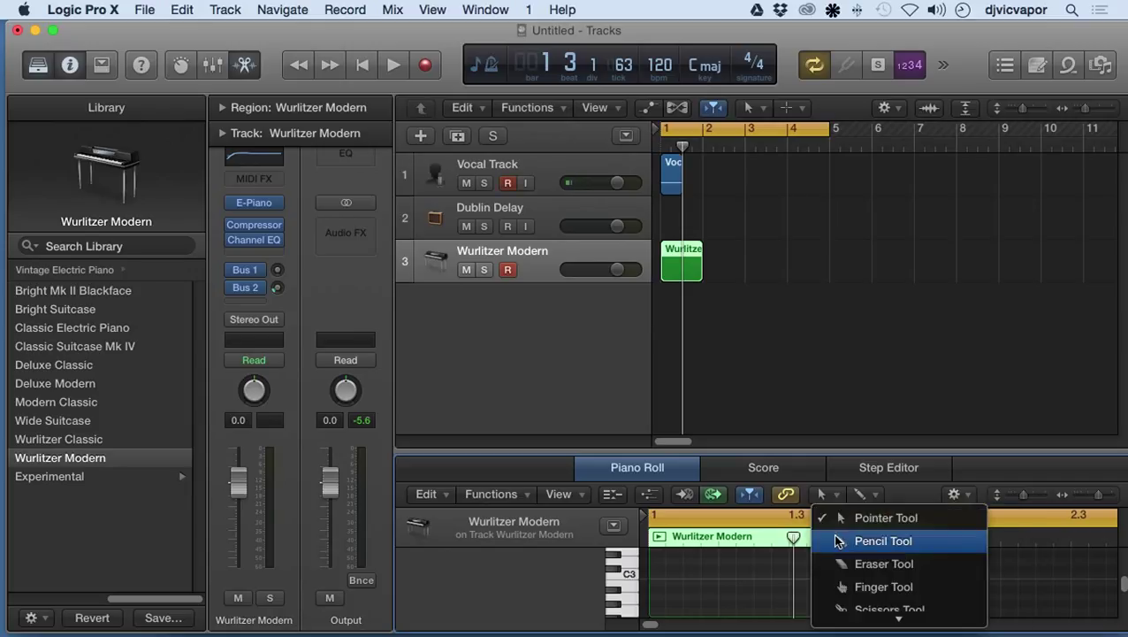
{"action": "left_click", "coordinate": [839, 542]}
{"action": "left_click", "coordinate": [756, 576]}
{"action": "left_click", "coordinate": [682, 575]}
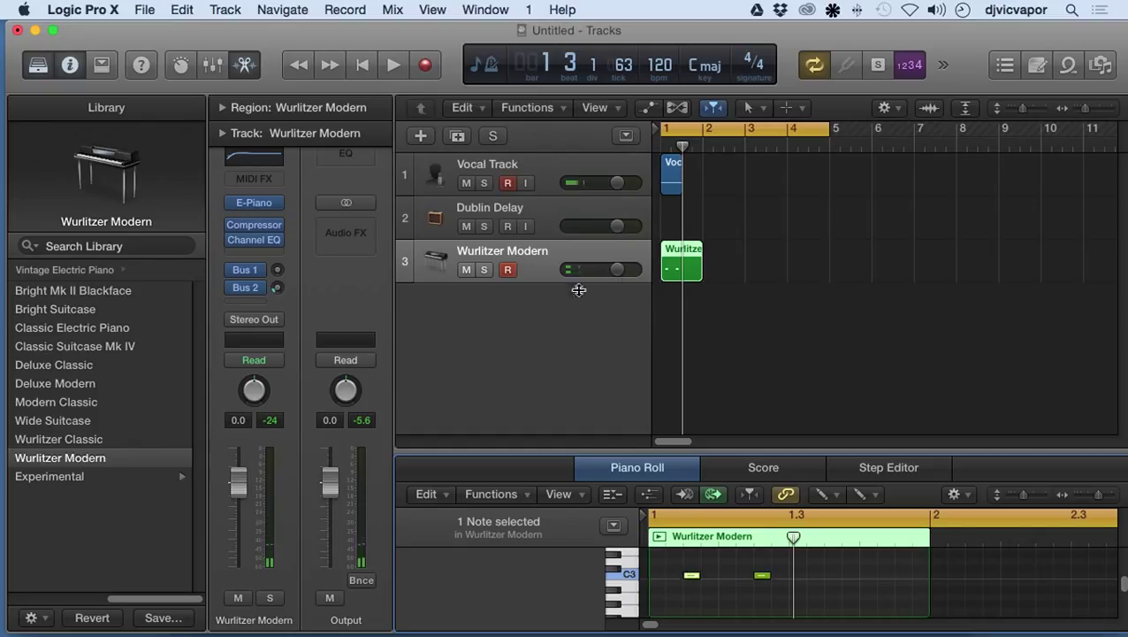
Solo track 3 and play the project looping over bars 1–2.
{"action": "left_click", "coordinate": [391, 66]}
{"action": "left_click", "coordinate": [484, 270]}
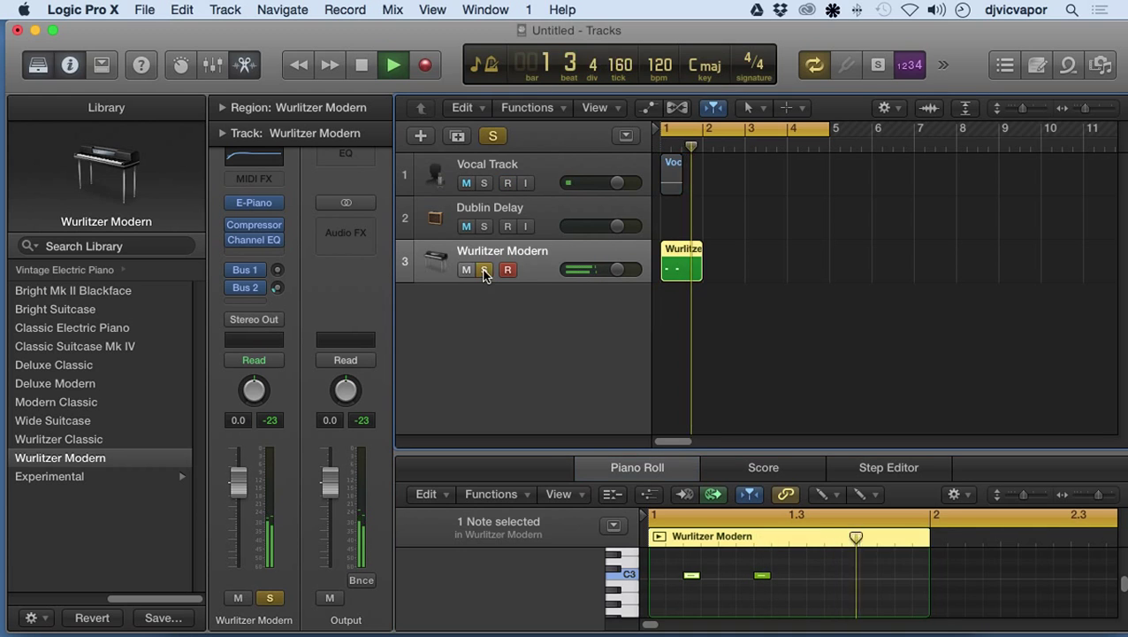
{"action": "left_click_drag", "start_coordinate": [829, 129], "coordinate": [708, 132]}
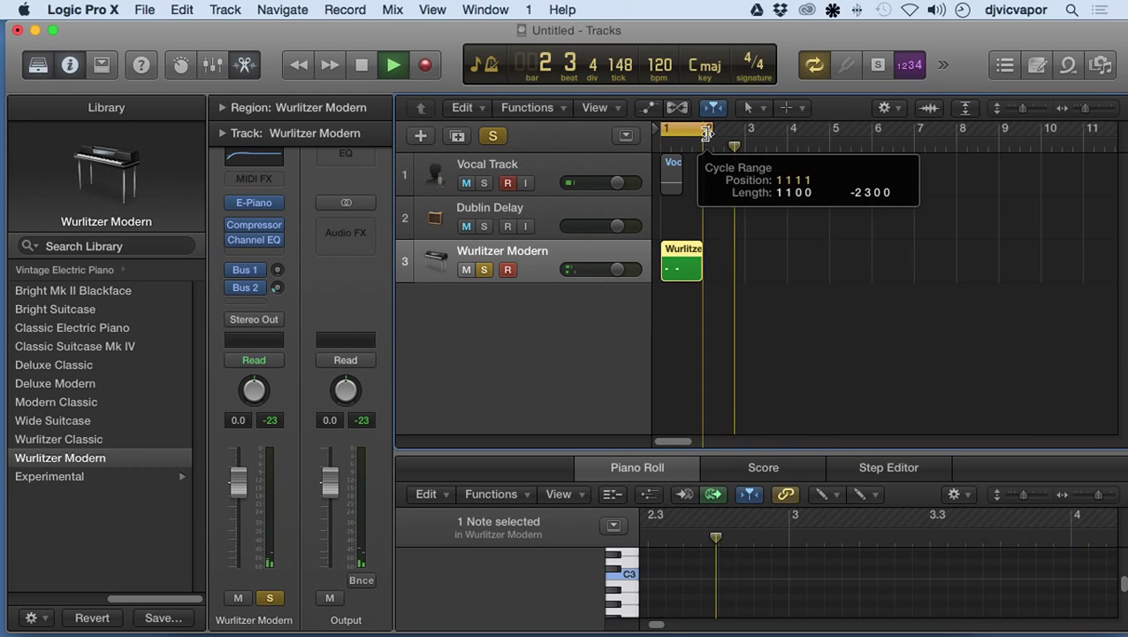
{"action": "left_click", "coordinate": [802, 66]}
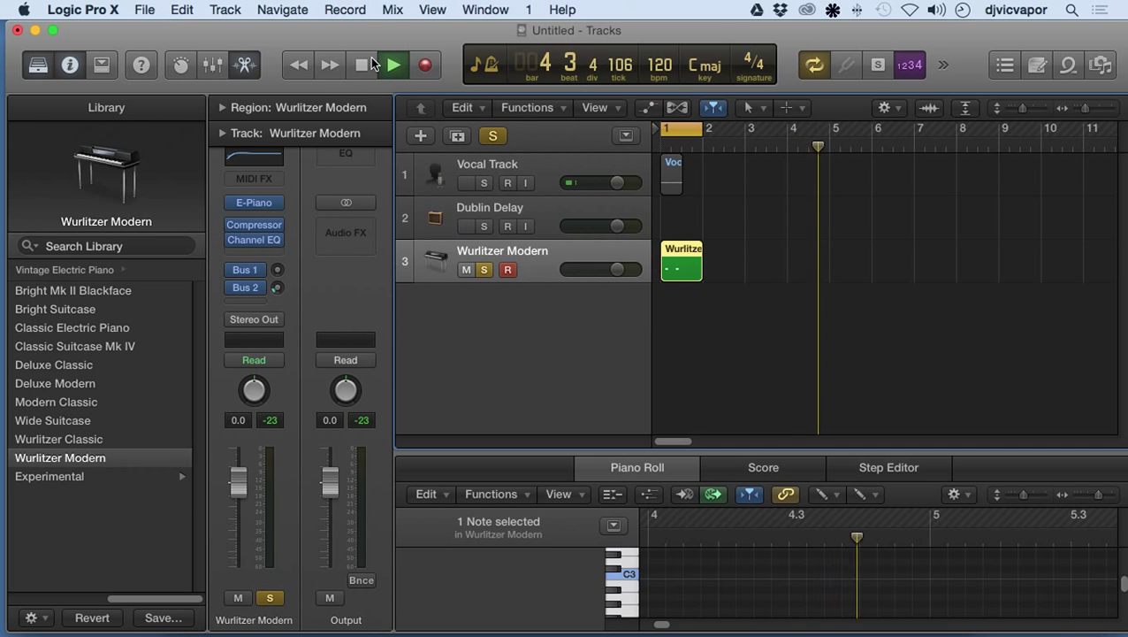
{"action": "left_click", "coordinate": [363, 66]}
{"action": "left_click", "coordinate": [388, 63]}
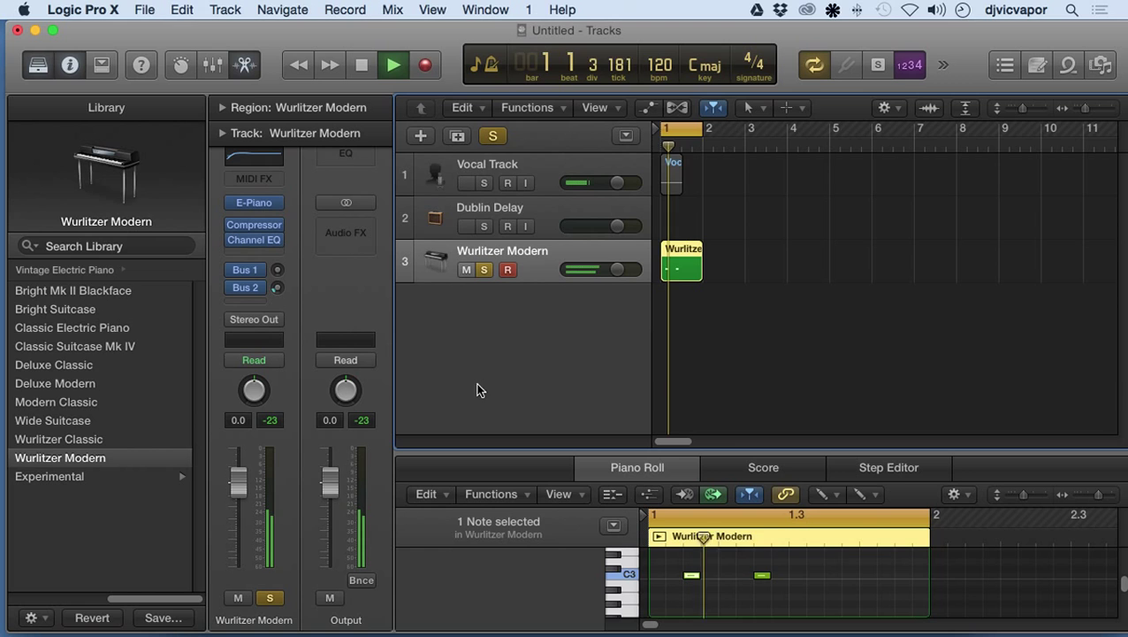
Audition electric piano patches on track 3, keep Wide Suitcase, restore the Pointer Tool, and stop.
{"action": "left_click", "coordinate": [113, 400]}
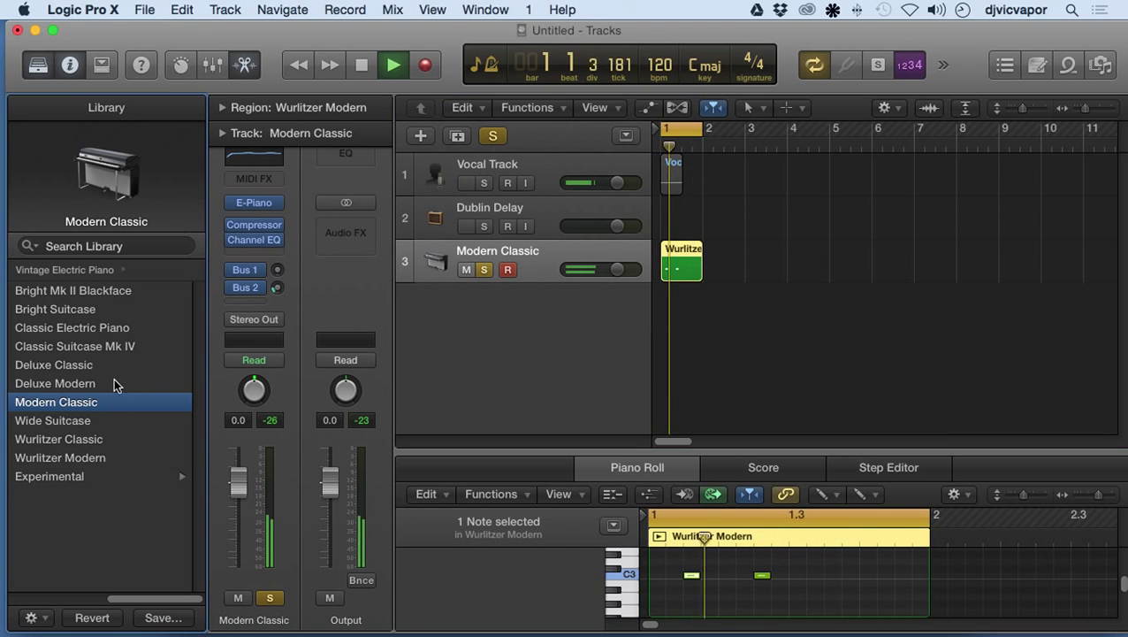
{"action": "left_click", "coordinate": [102, 331]}
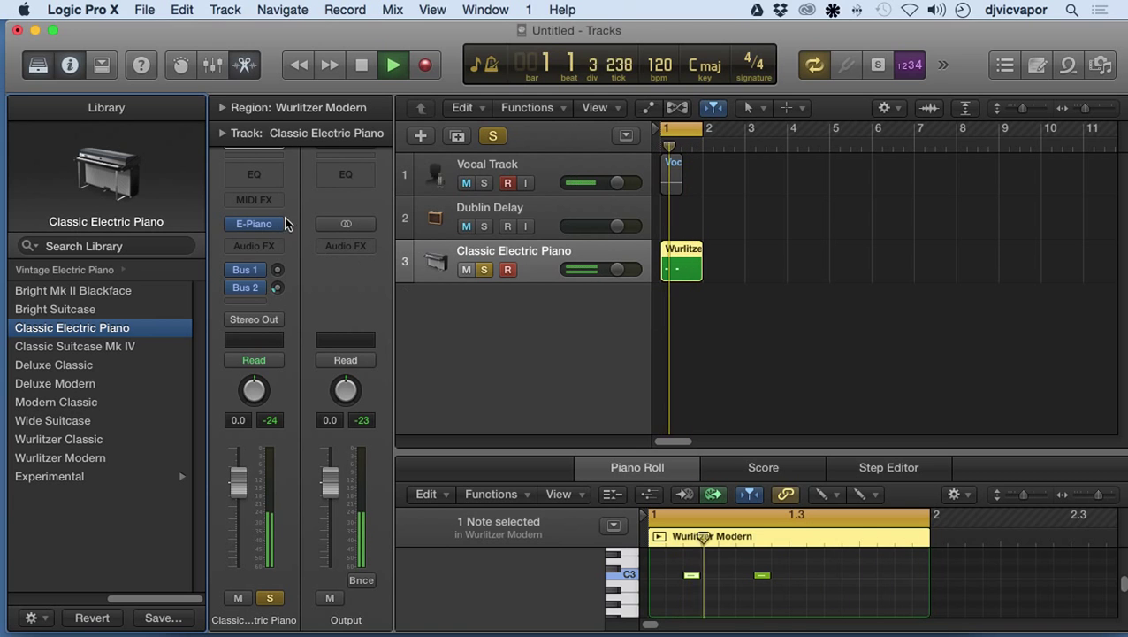
{"action": "left_click", "coordinate": [92, 365]}
{"action": "left_click", "coordinate": [86, 416]}
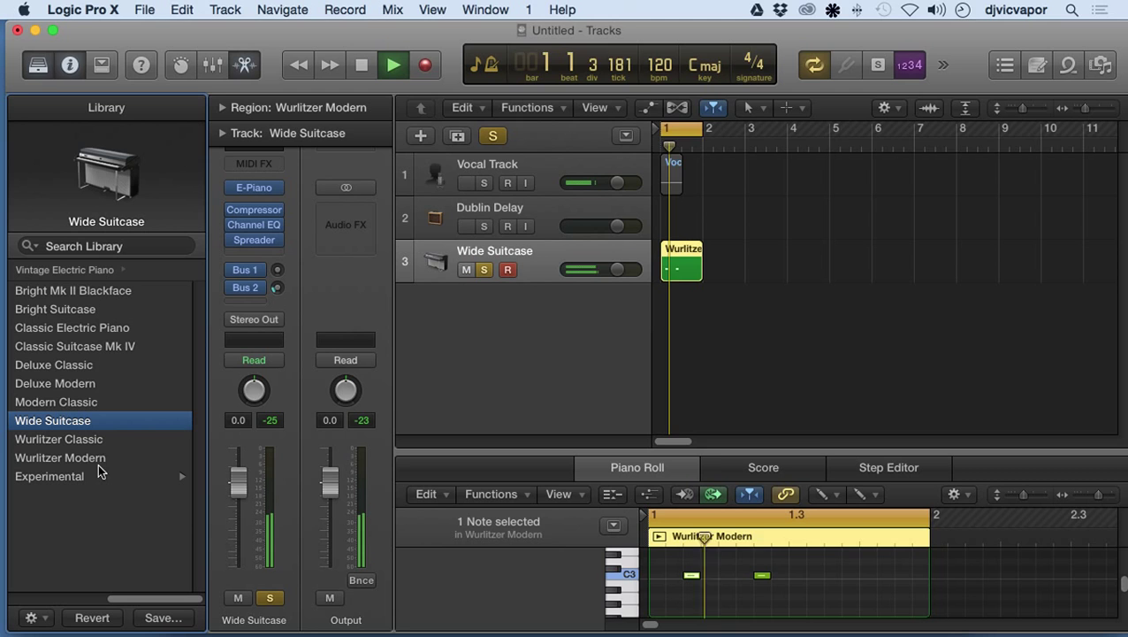
{"action": "left_click", "coordinate": [828, 497]}
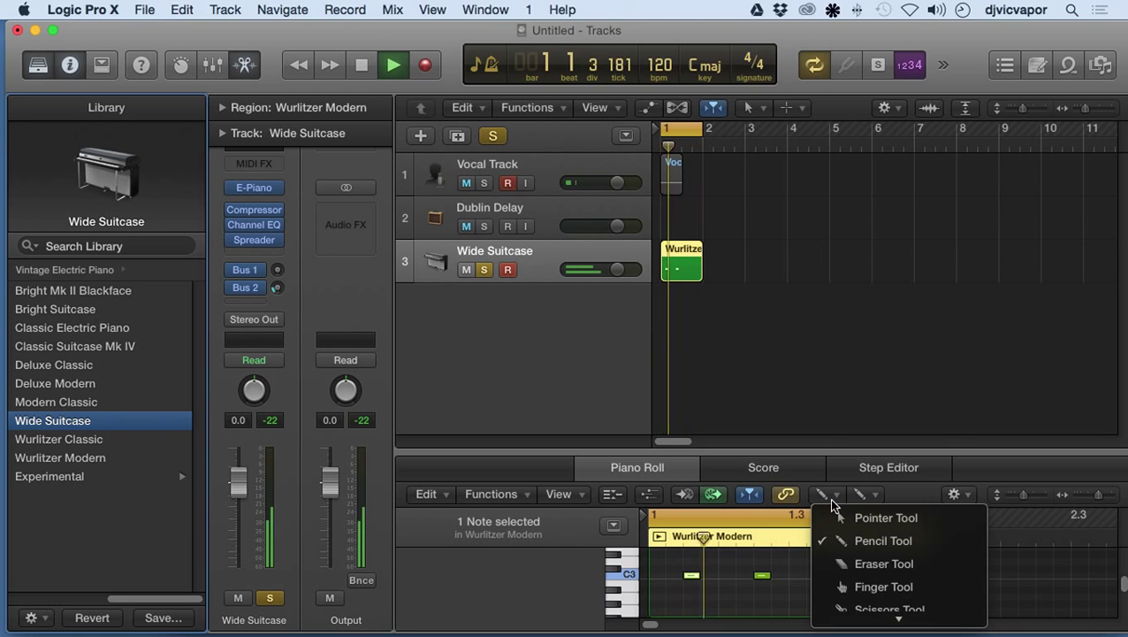
{"action": "left_click", "coordinate": [876, 514]}
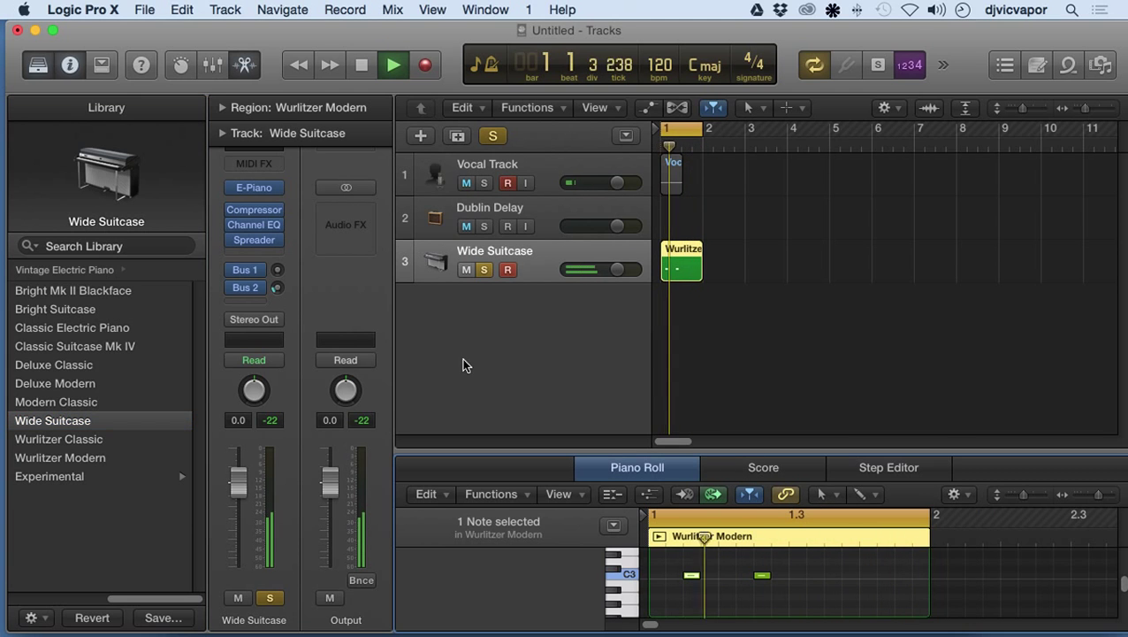
{"action": "left_click", "coordinate": [366, 65]}
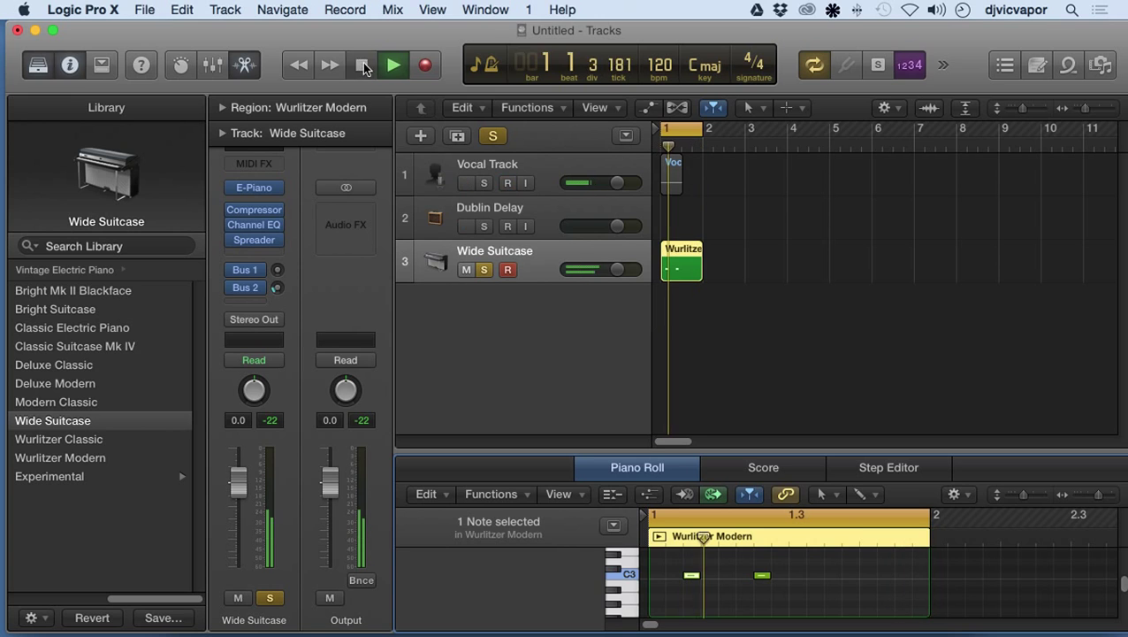
Add a fourth Software Instrument track, which loads Classic Electric Piano.
{"action": "left_click", "coordinate": [419, 139]}
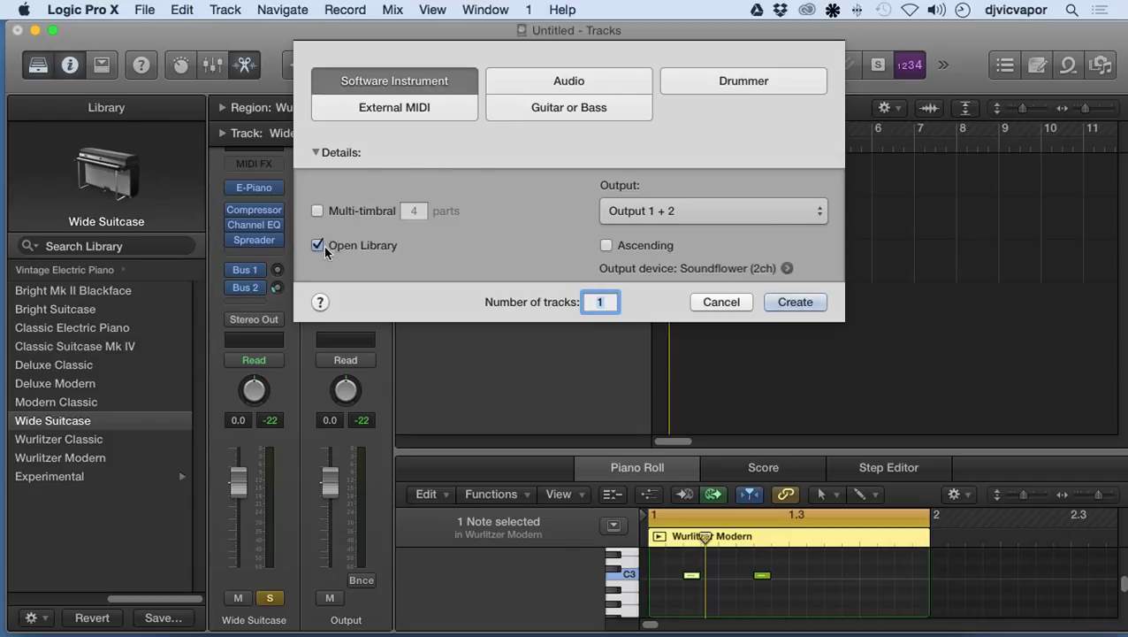
{"action": "left_click", "coordinate": [780, 298]}
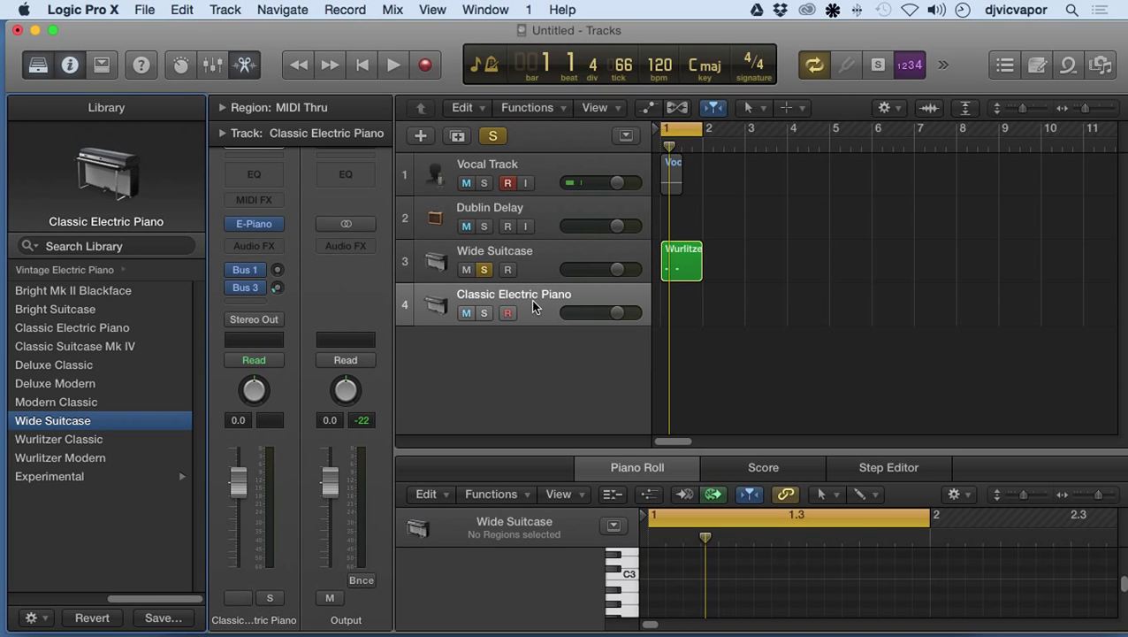
Move the Wurlitzer Modern region onto track 4, start playback, and solo track 4.
{"action": "left_click", "coordinate": [672, 268]}
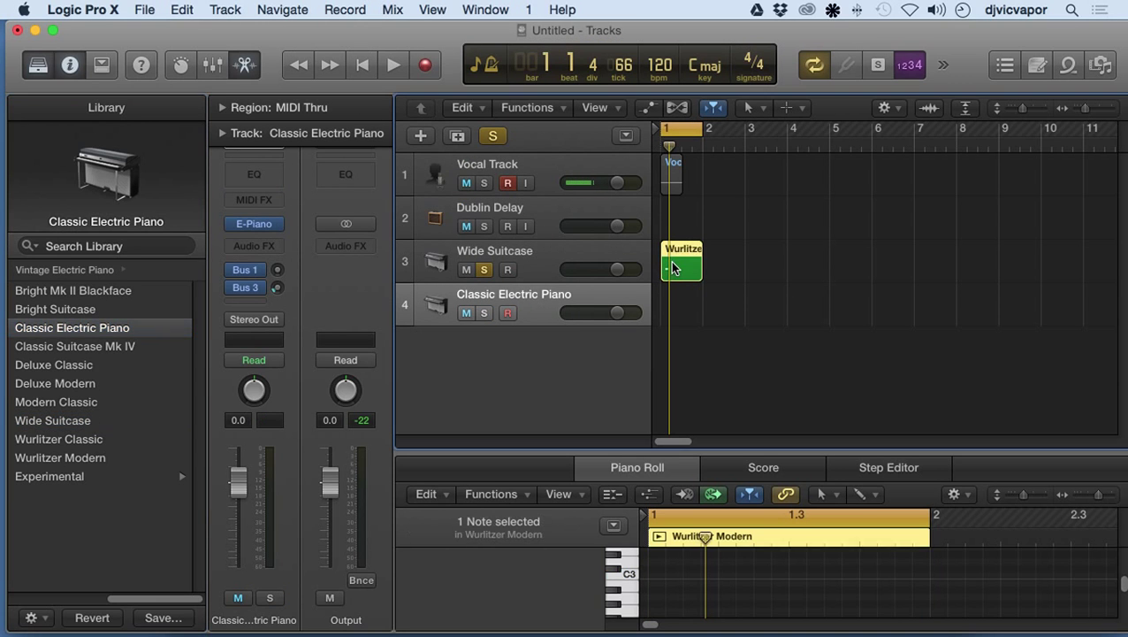
{"action": "left_click_drag", "start_coordinate": [672, 268], "coordinate": [672, 311]}
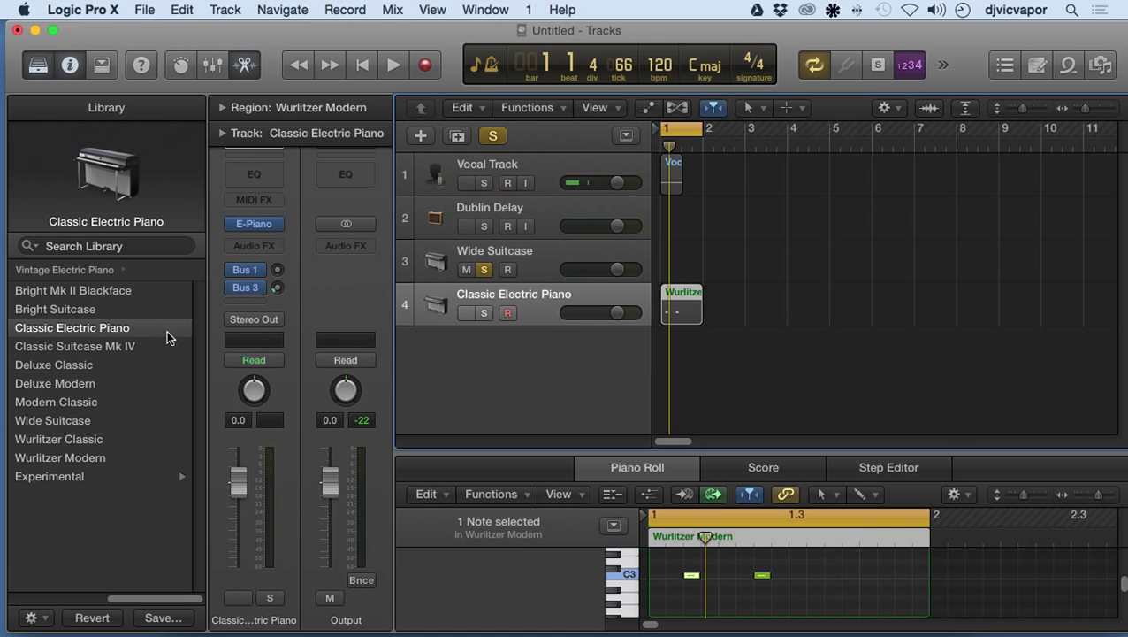
{"action": "left_click", "coordinate": [389, 68]}
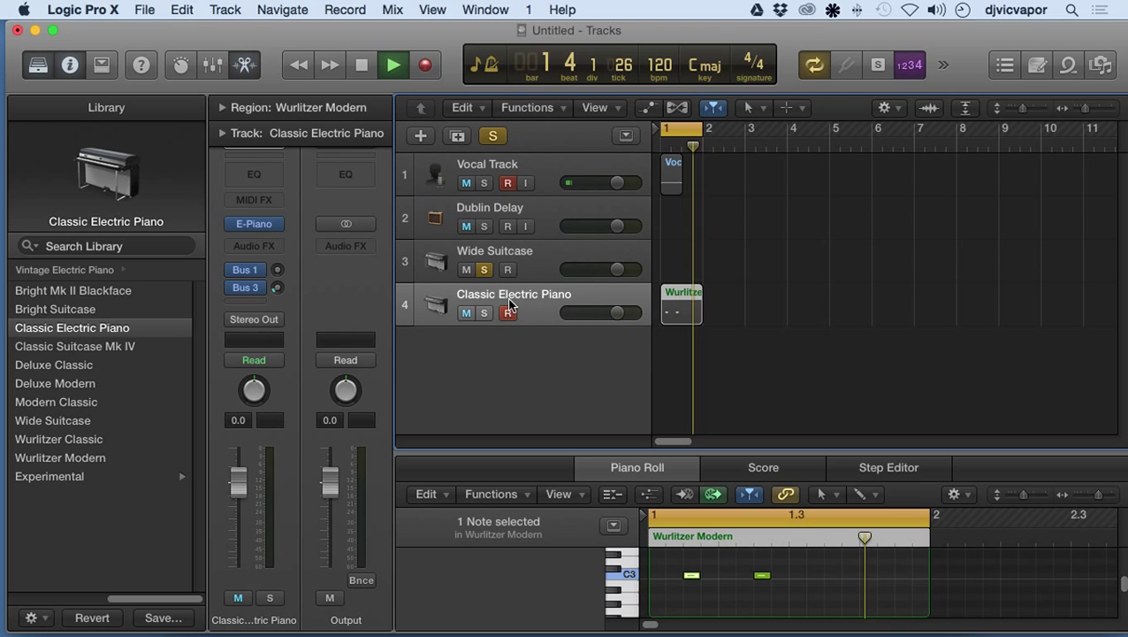
{"action": "left_click", "coordinate": [485, 313]}
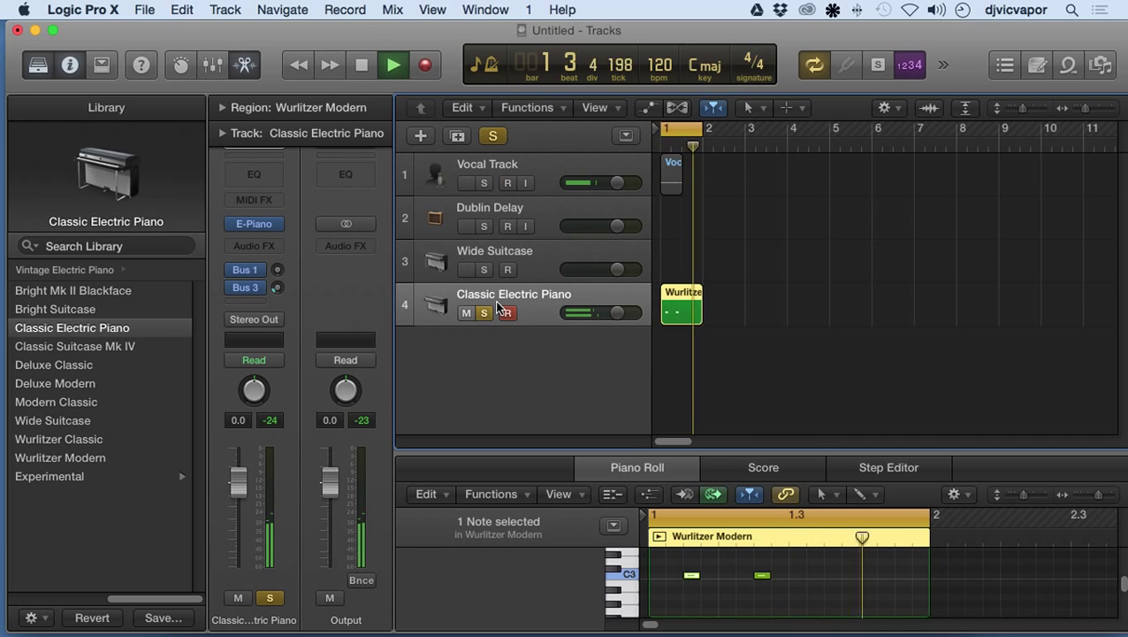
Try Deluxe Classic and Bright Suitcase on track 4, settle on Experimental > Dyno Simulation, then stop.
{"action": "left_click", "coordinate": [122, 419]}
{"action": "left_click", "coordinate": [124, 363]}
{"action": "left_click", "coordinate": [135, 309]}
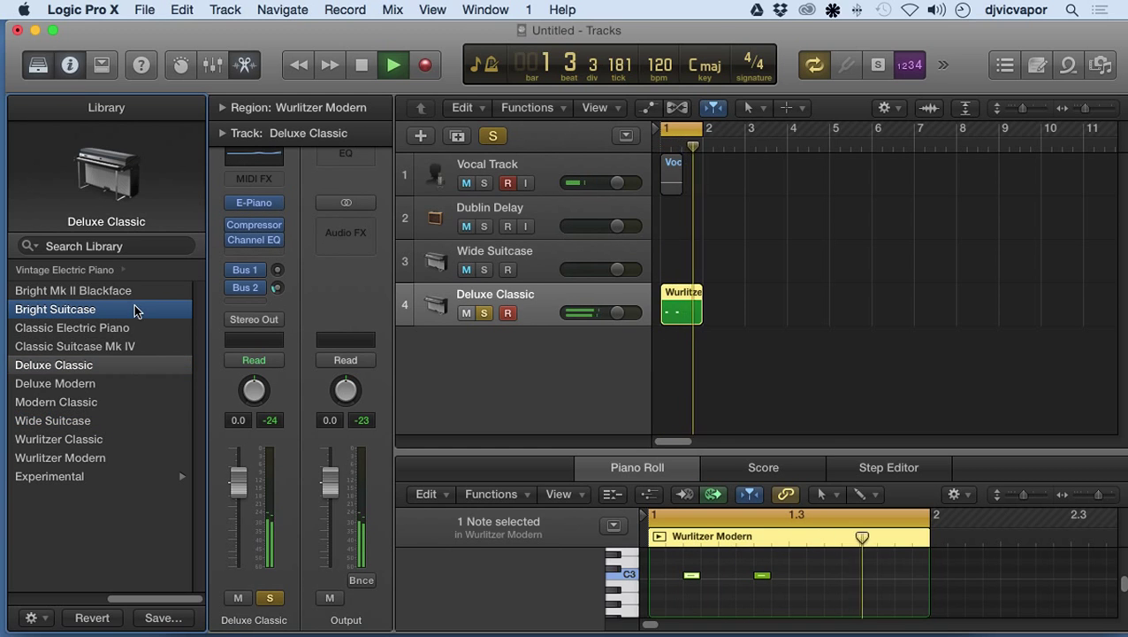
{"action": "left_click", "coordinate": [102, 476]}
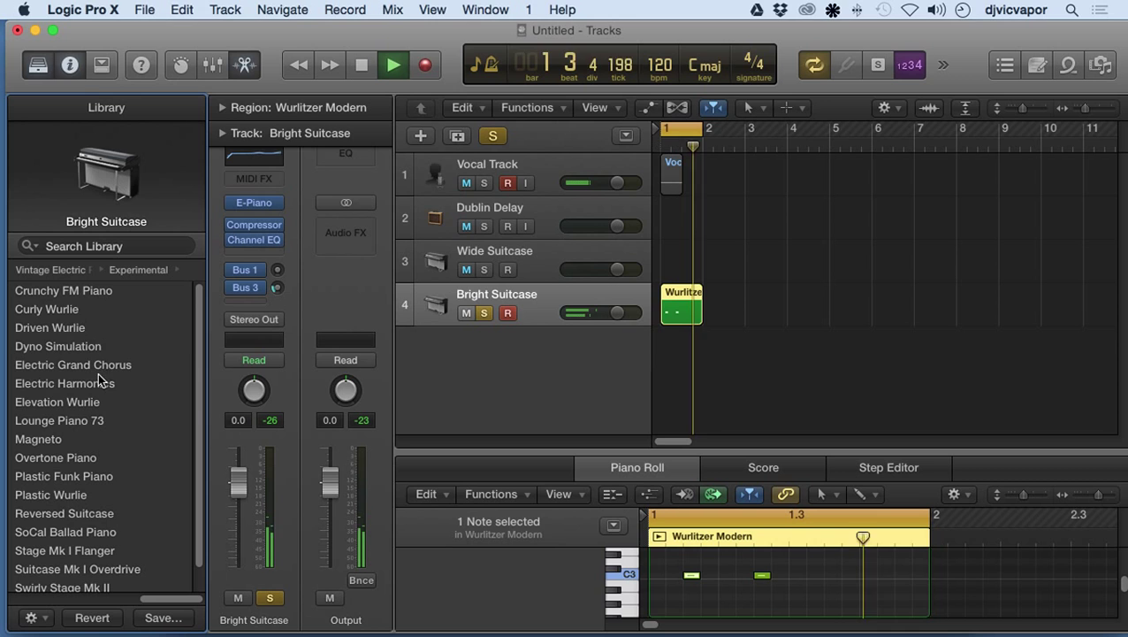
{"action": "left_click", "coordinate": [88, 346]}
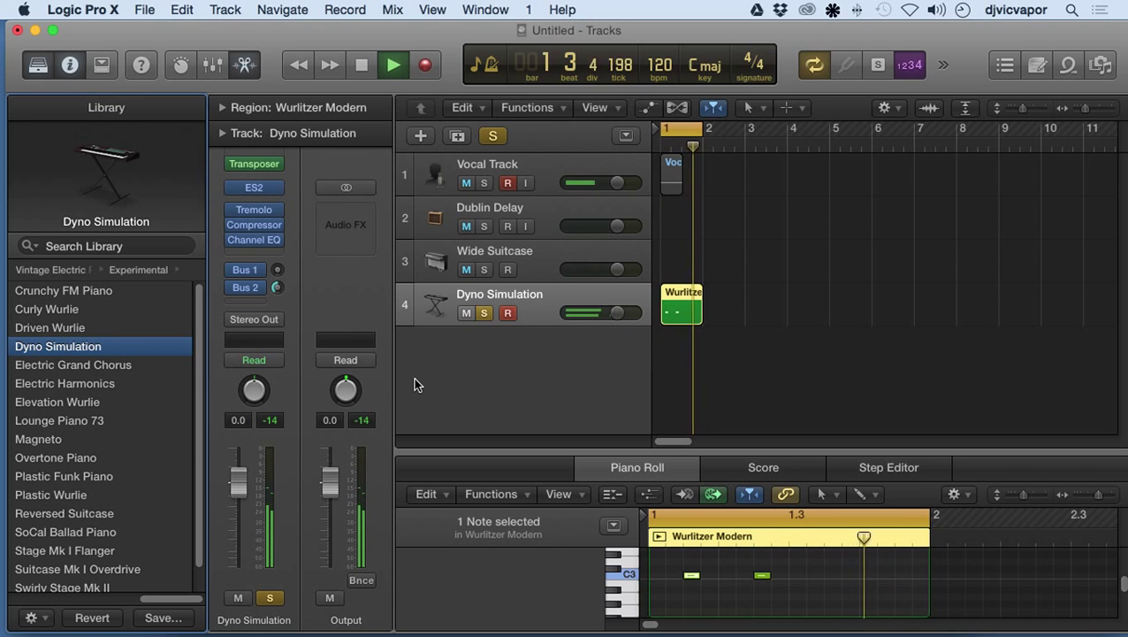
{"action": "left_click", "coordinate": [362, 69]}
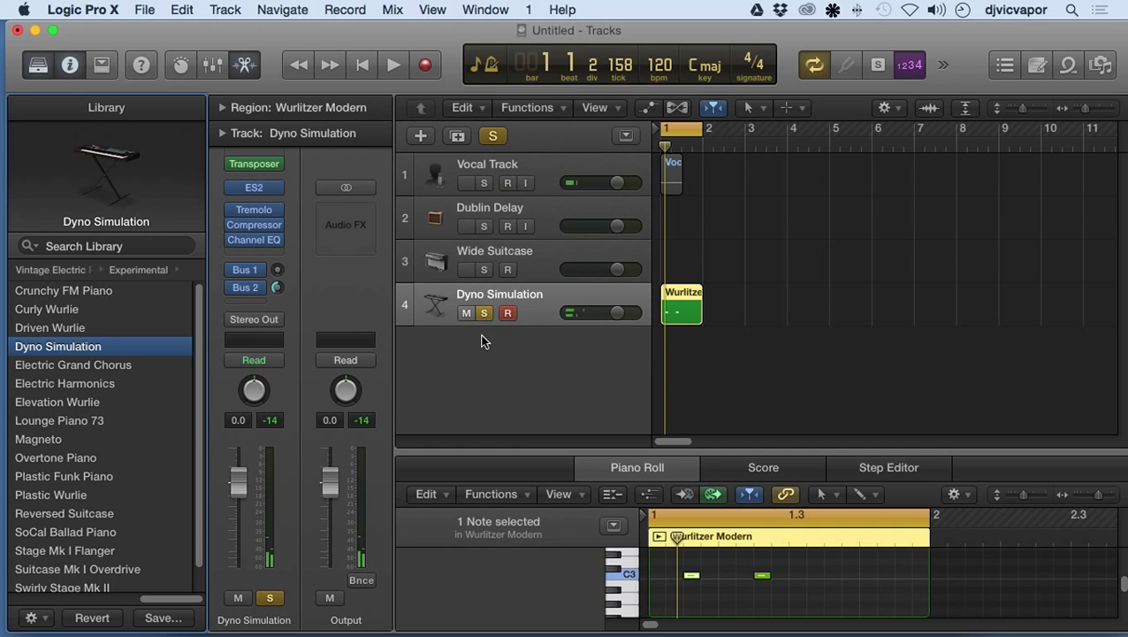